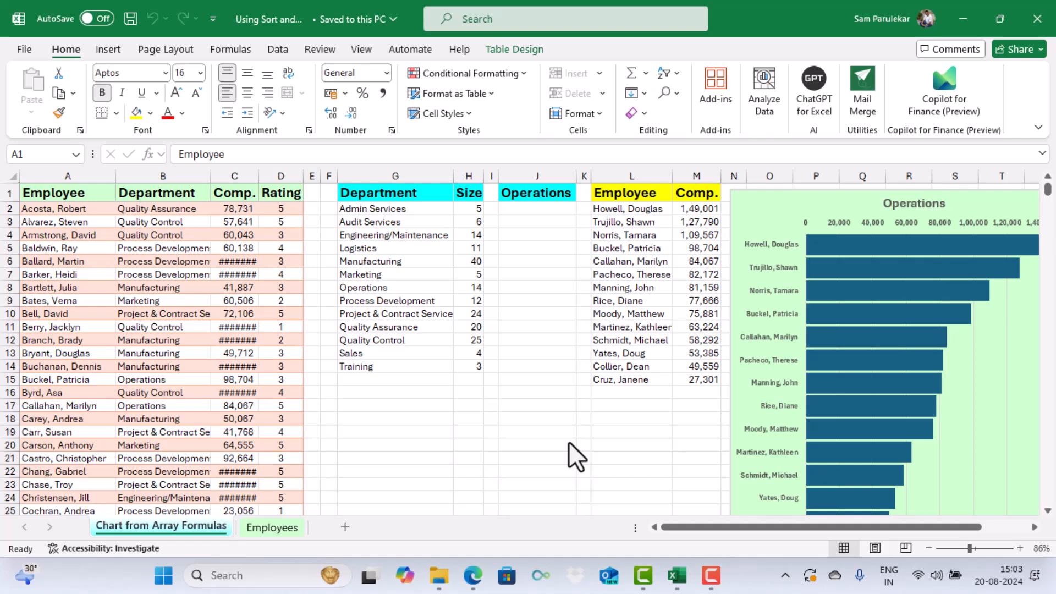
Step: Open the Employees sheet and auto-fit the Comp. column of the employee table so every amount is readable
left_click(266, 533)
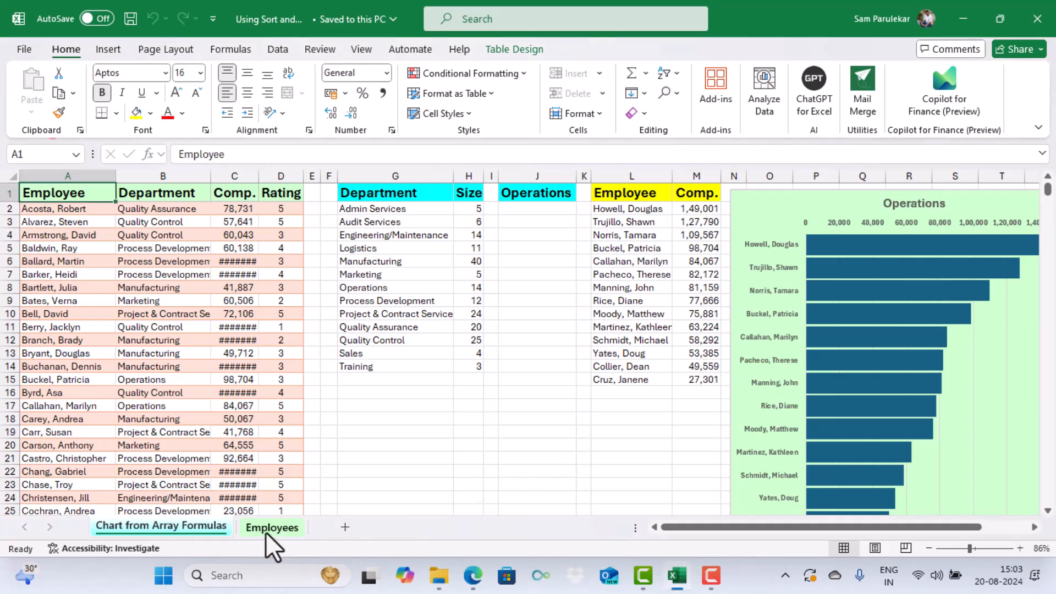
left_click(266, 528)
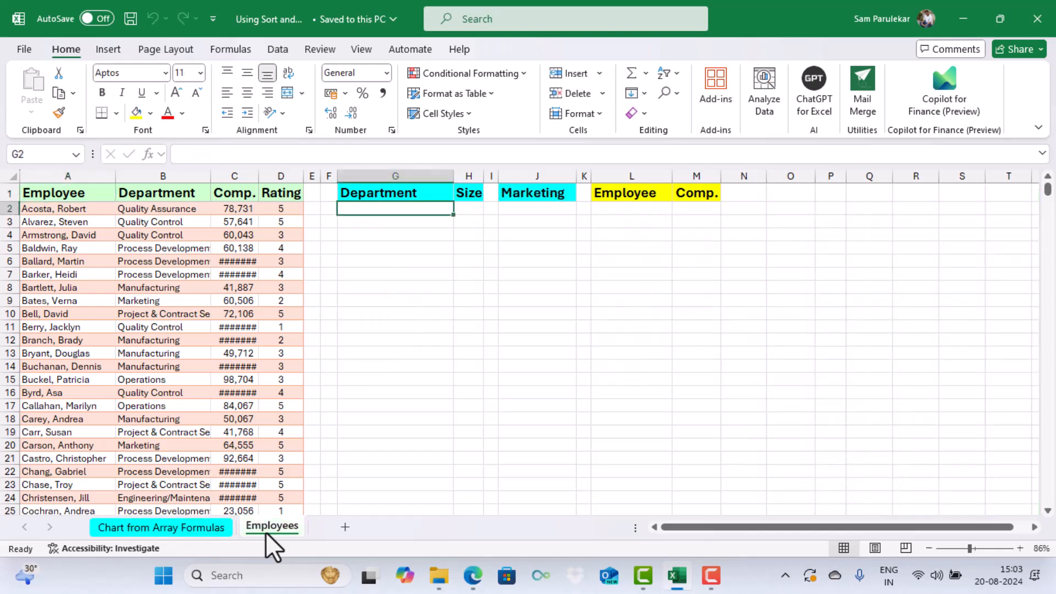
left_click(62, 175)
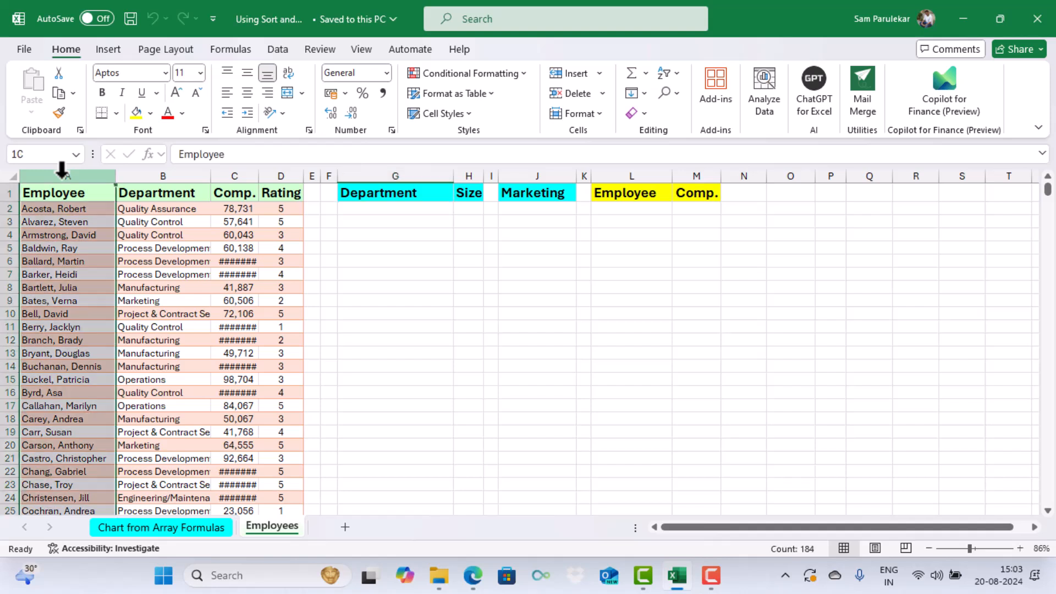
left_click(165, 174)
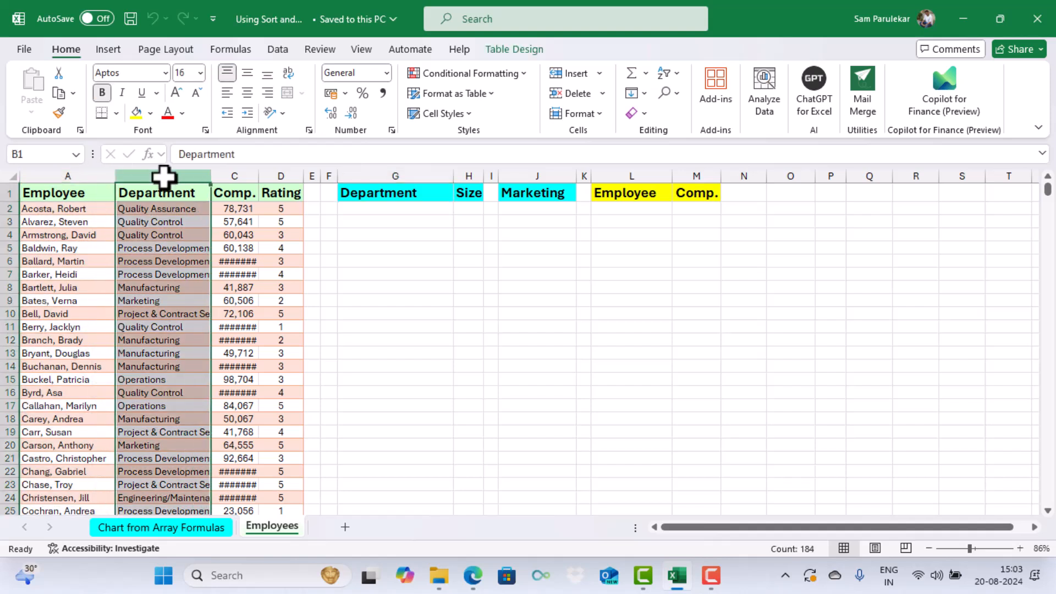
double_click(253, 179)
left_click(244, 176)
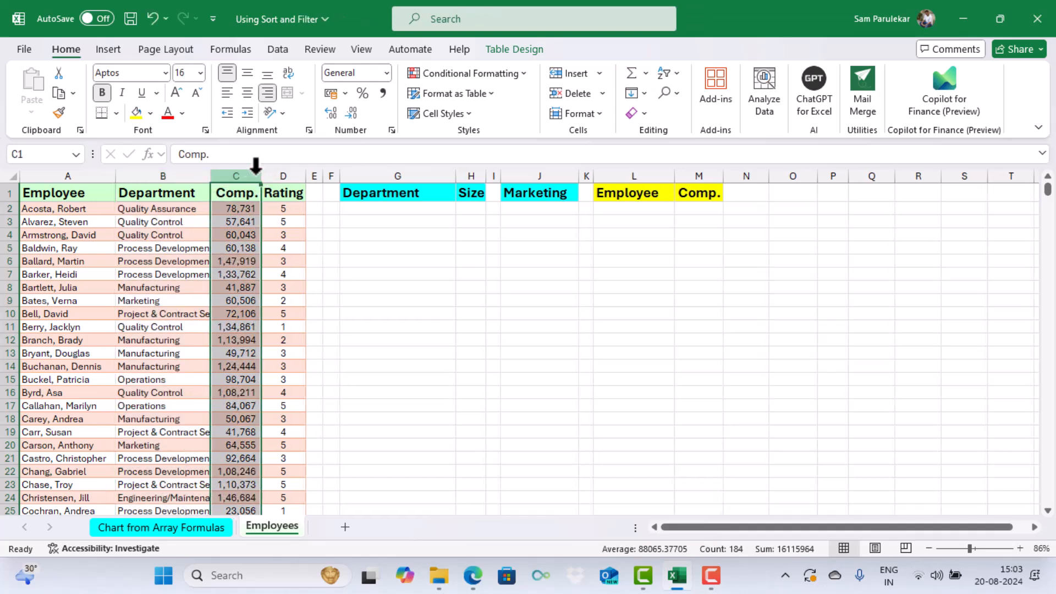
left_click(280, 176)
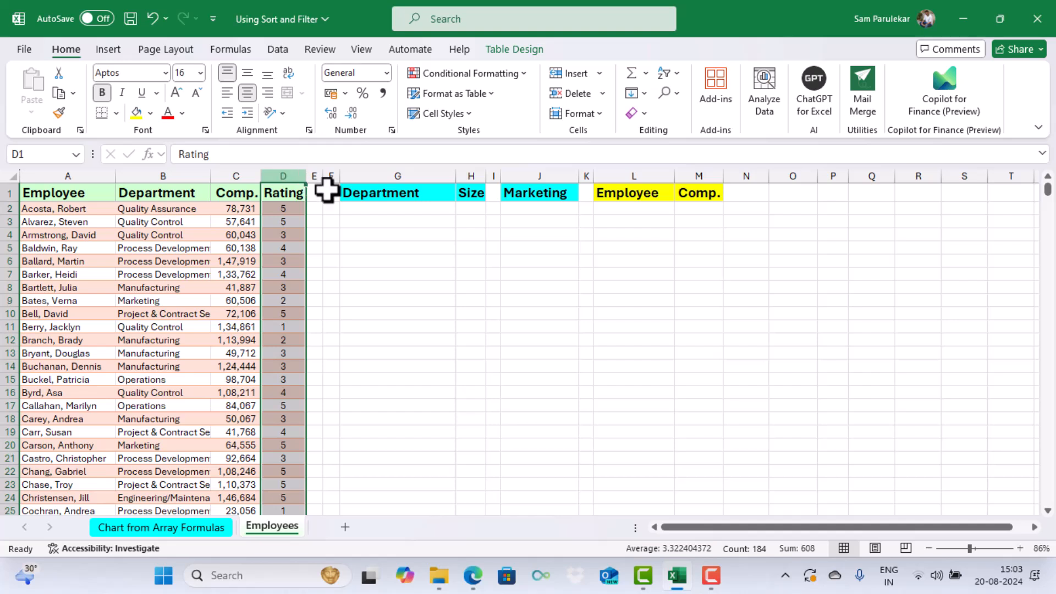
Step: Enter =UNIQUE(HR[Department]) in cell G2 under the Department header to list each department once
left_click(406, 215)
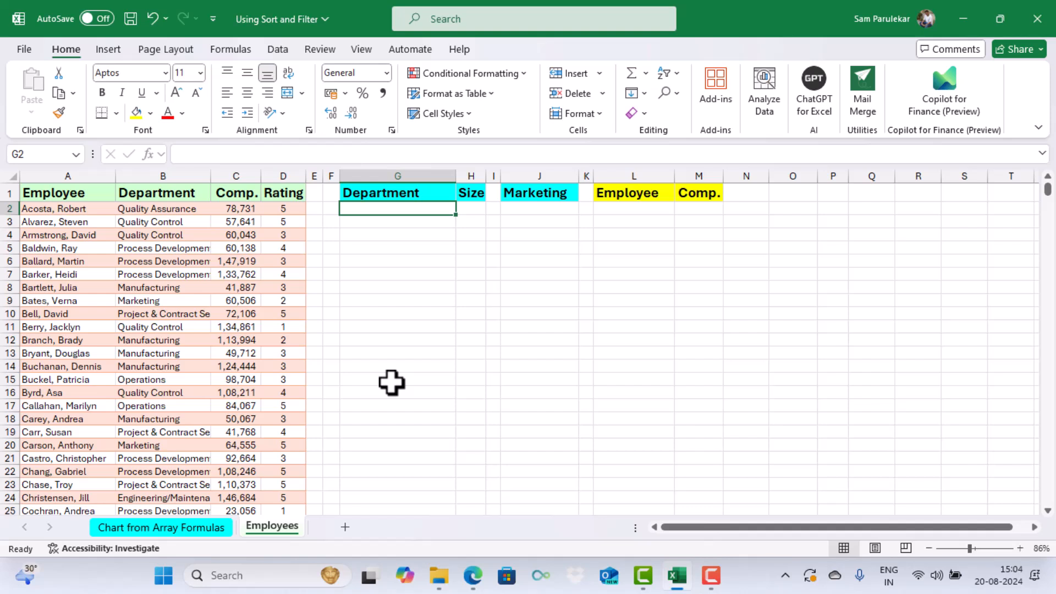
type("=uni")
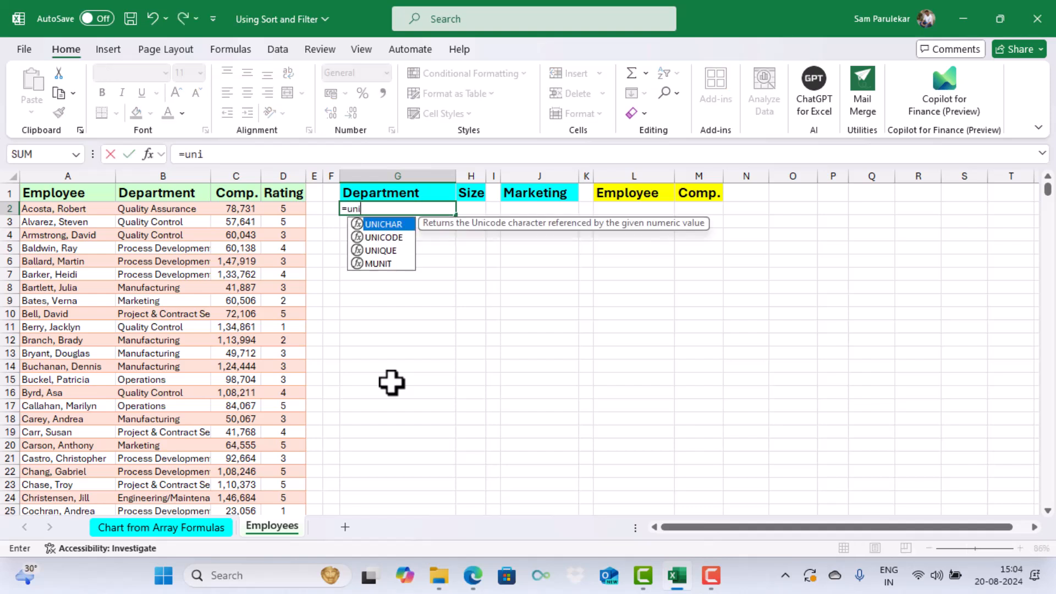
double_click(389, 249)
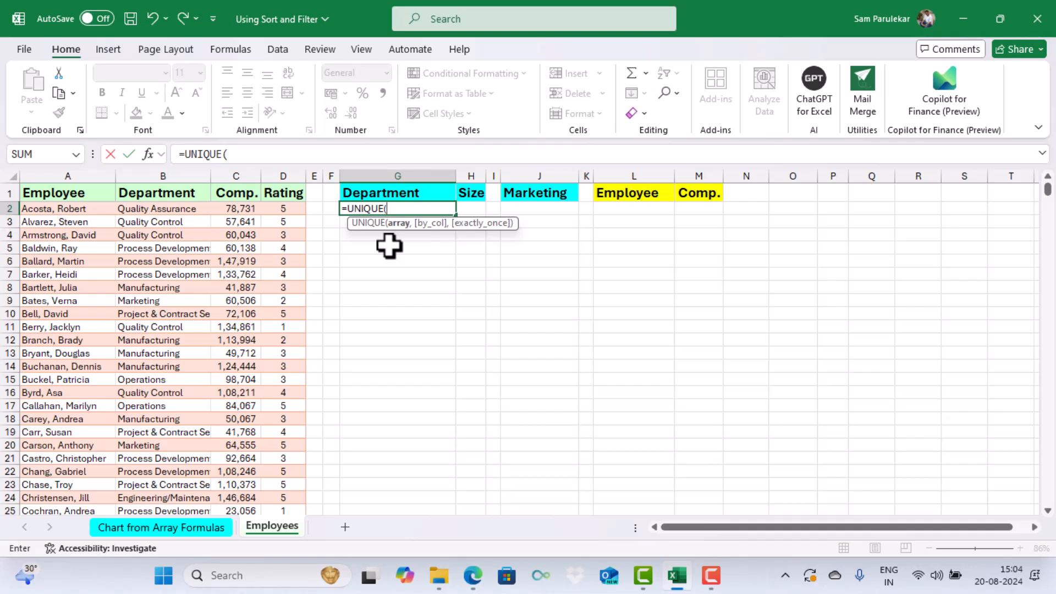
type("hr")
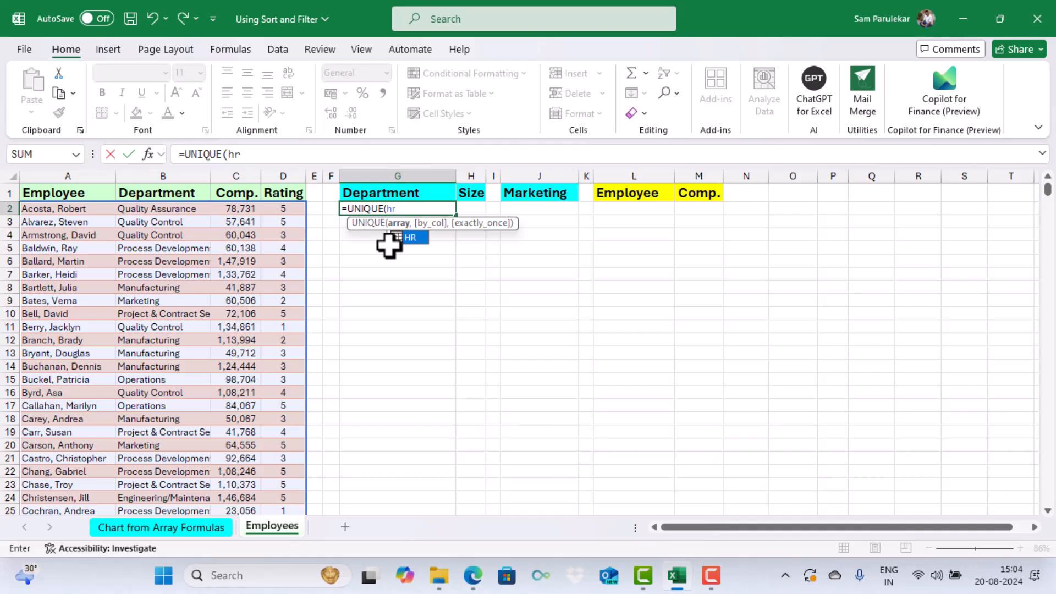
type("[")
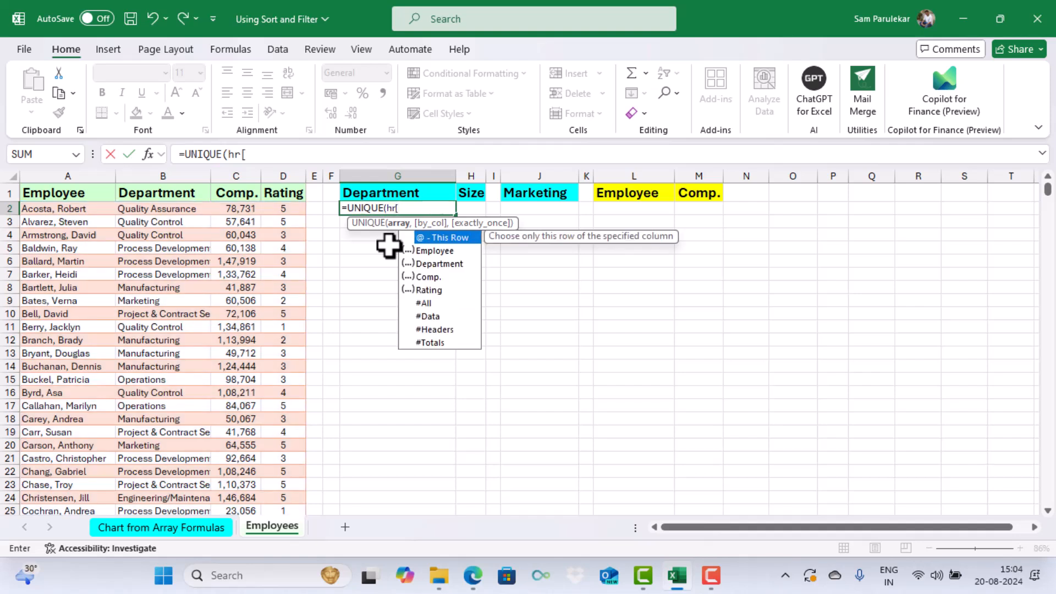
double_click(458, 267)
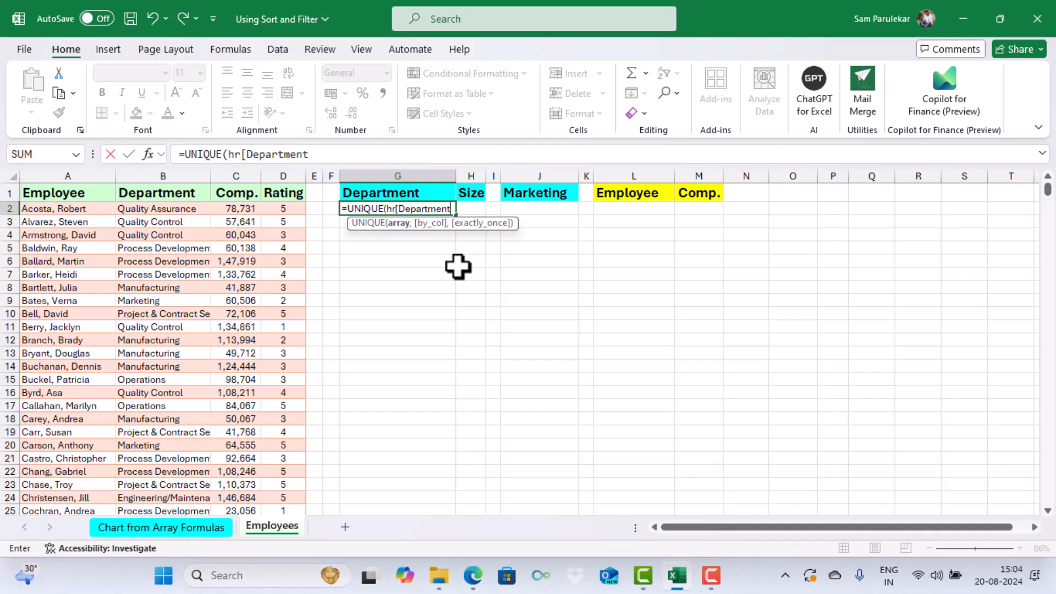
type("]")
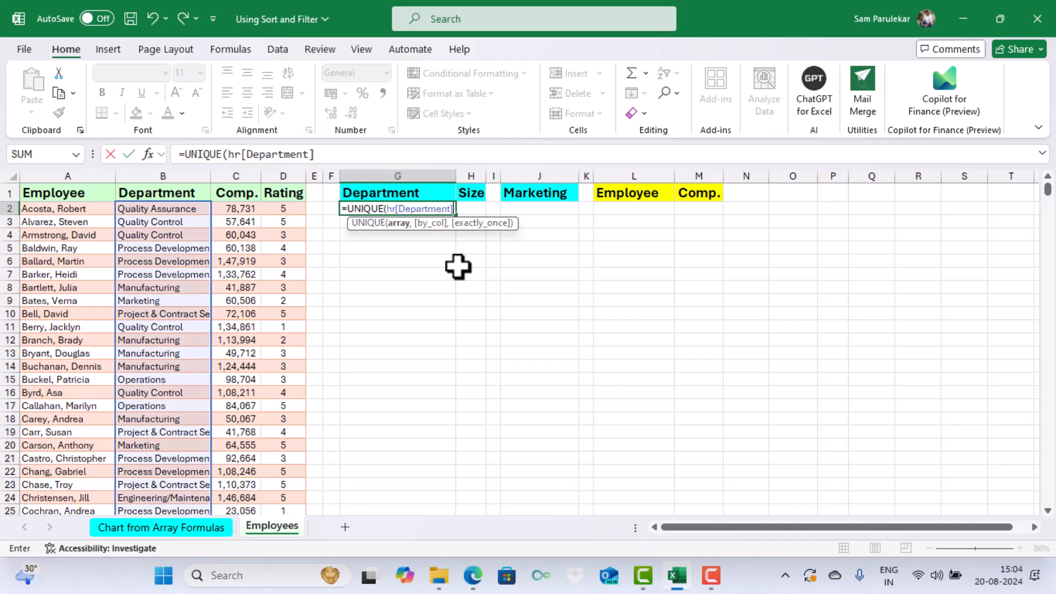
key("Return")
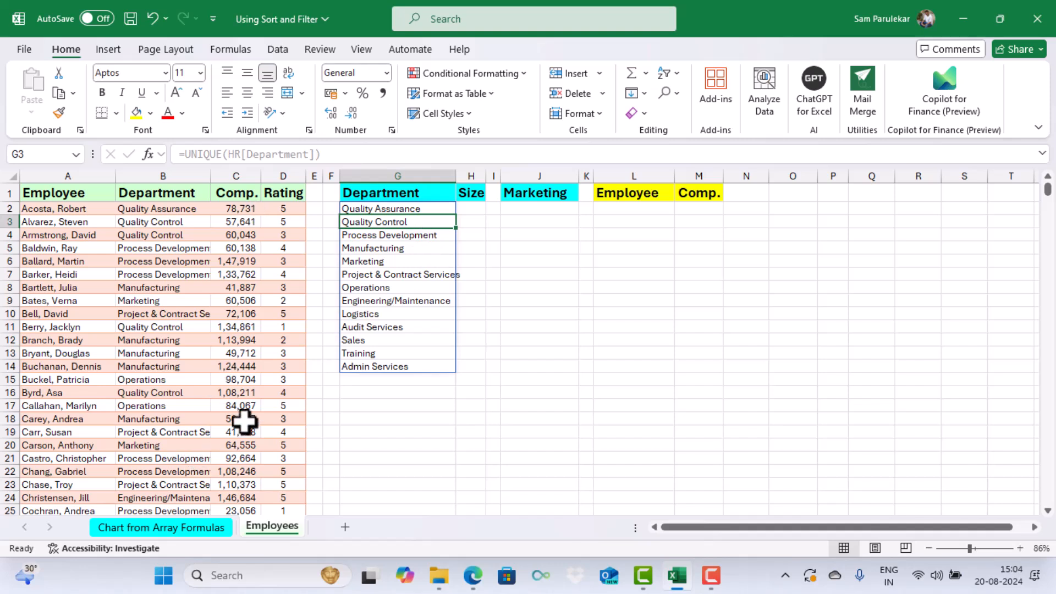
Step: Change the formula in G2 to =SORT(UNIQUE(HR[Department])) and widen column G to fit the longest department name
left_click(401, 208)
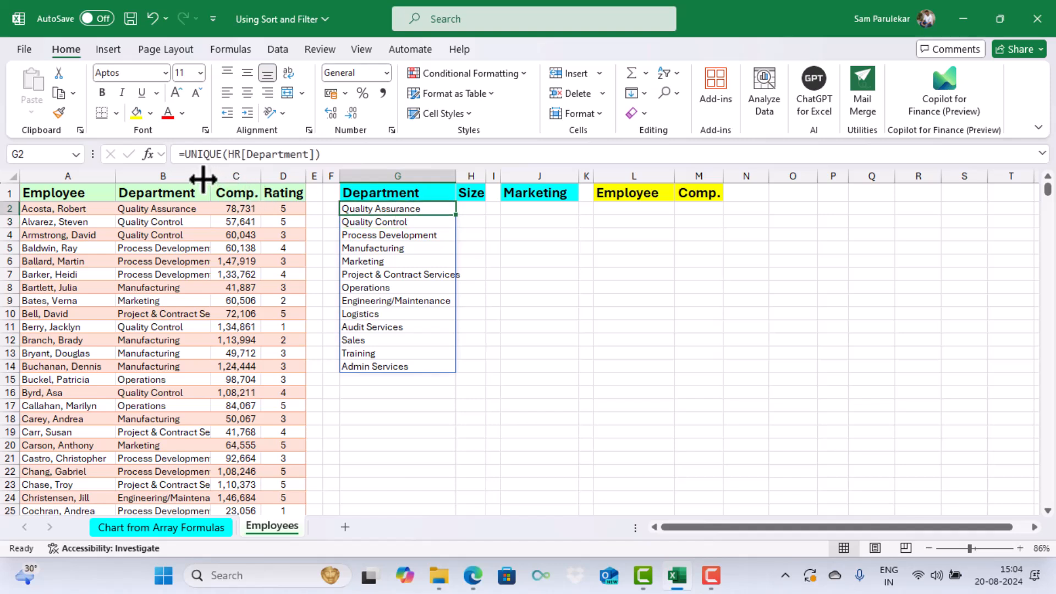
left_click(183, 154)
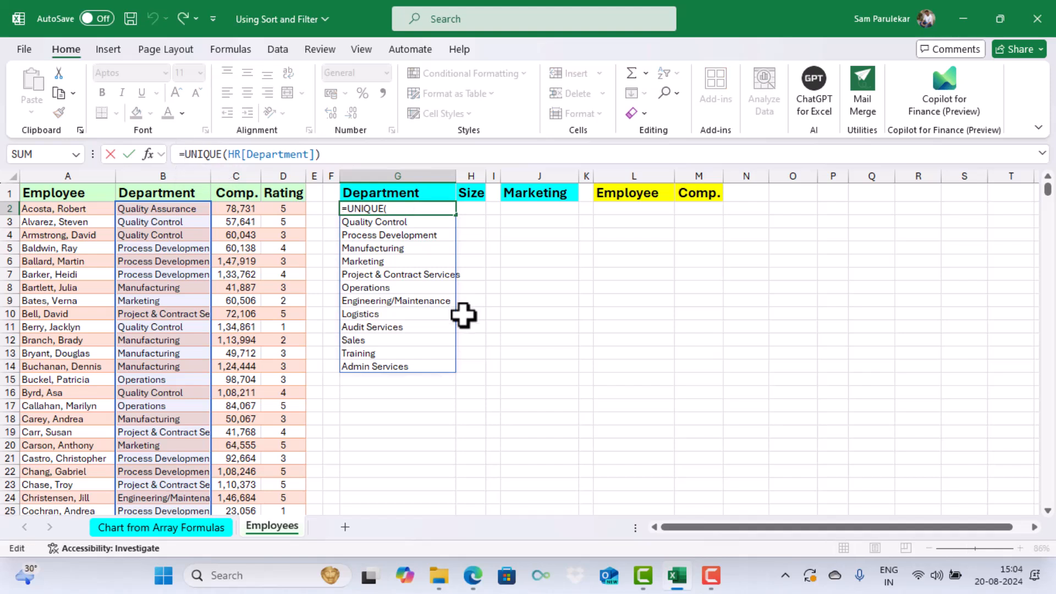
type("sort")
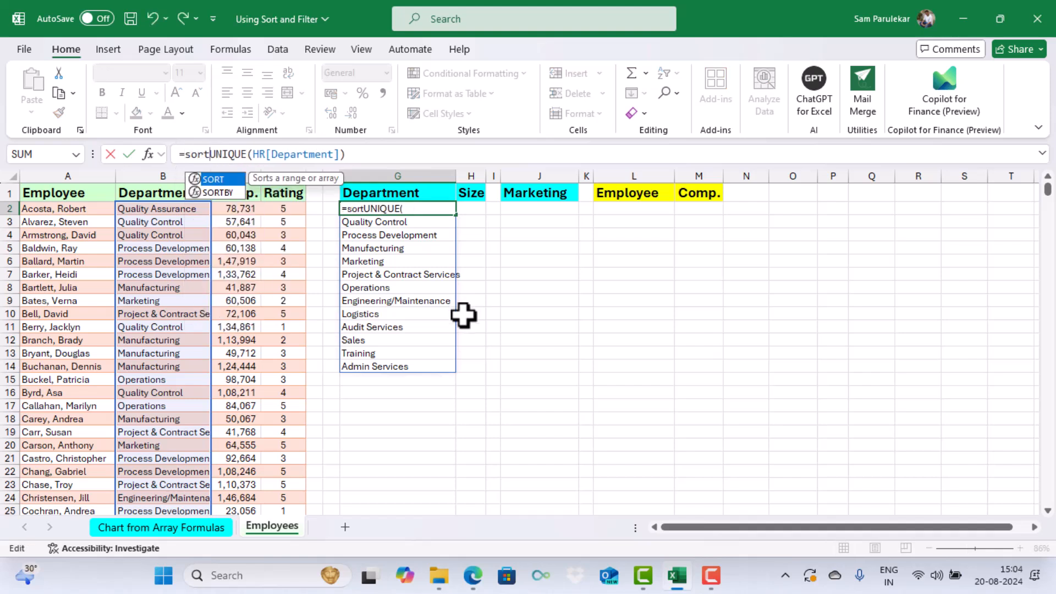
type("(")
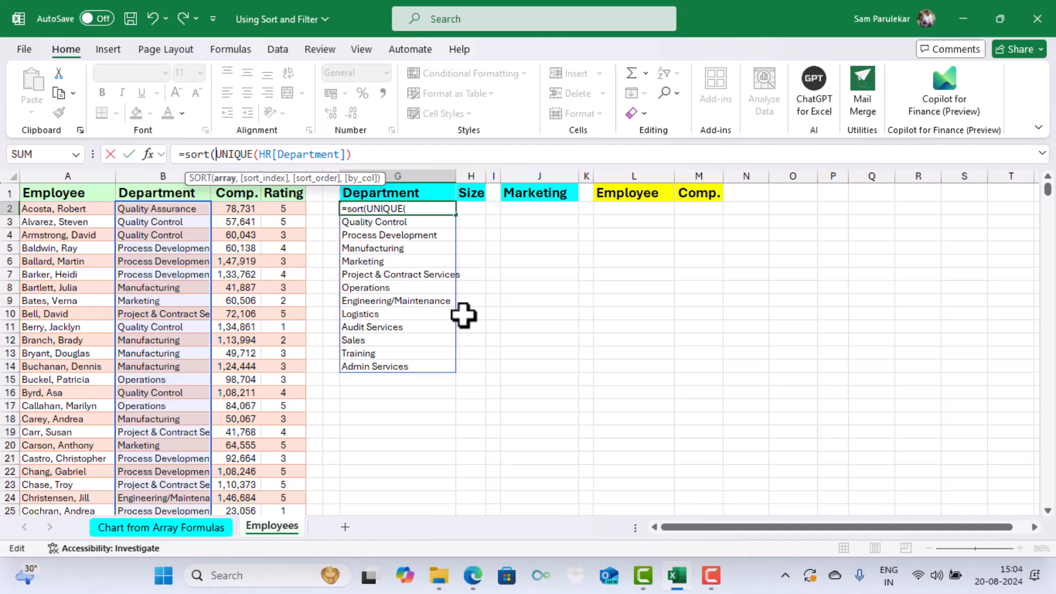
left_click(358, 152)
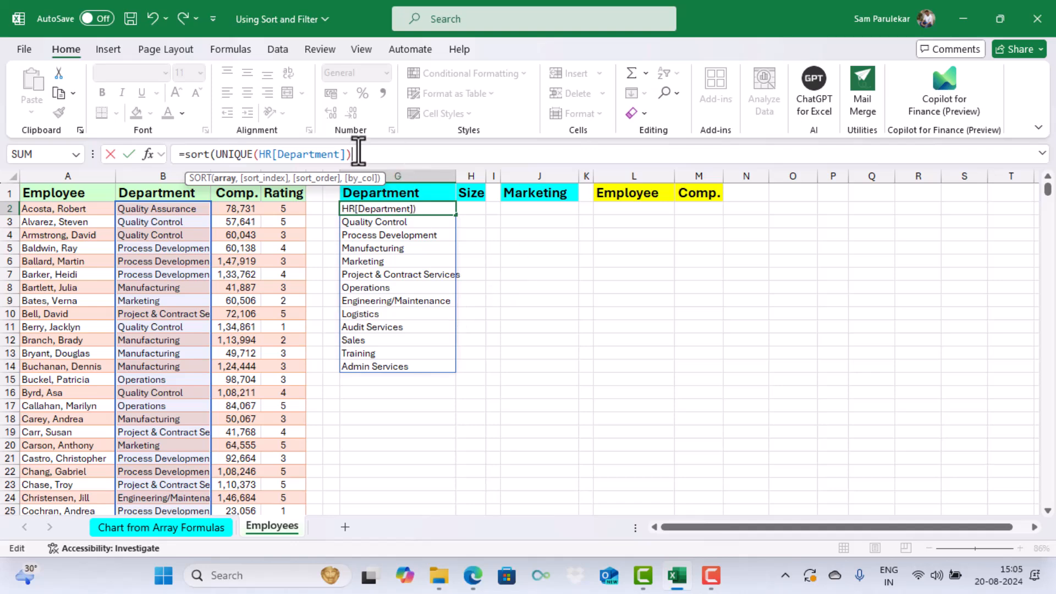
type(")")
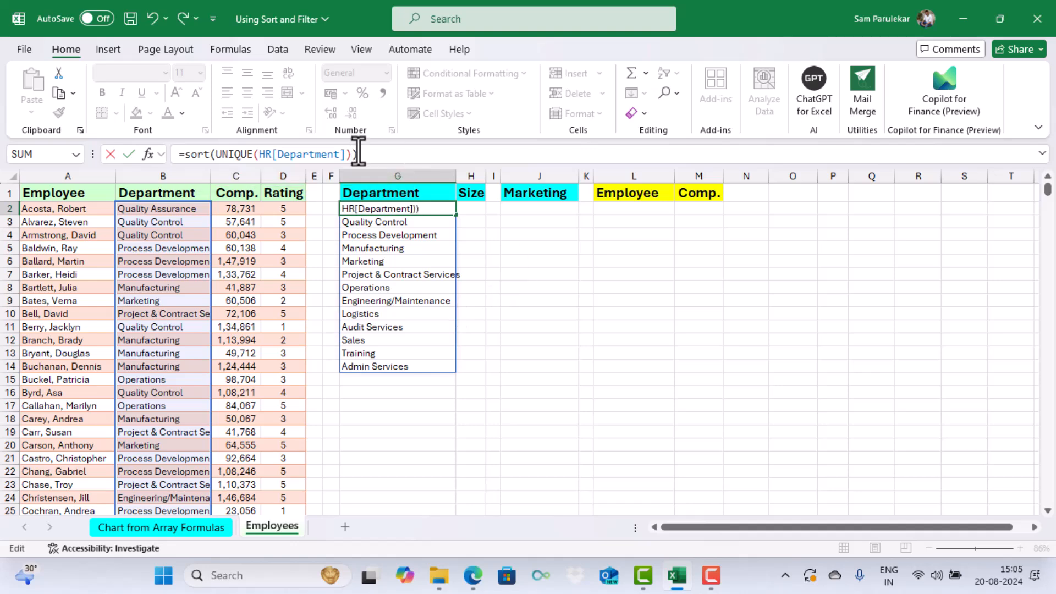
key("Return")
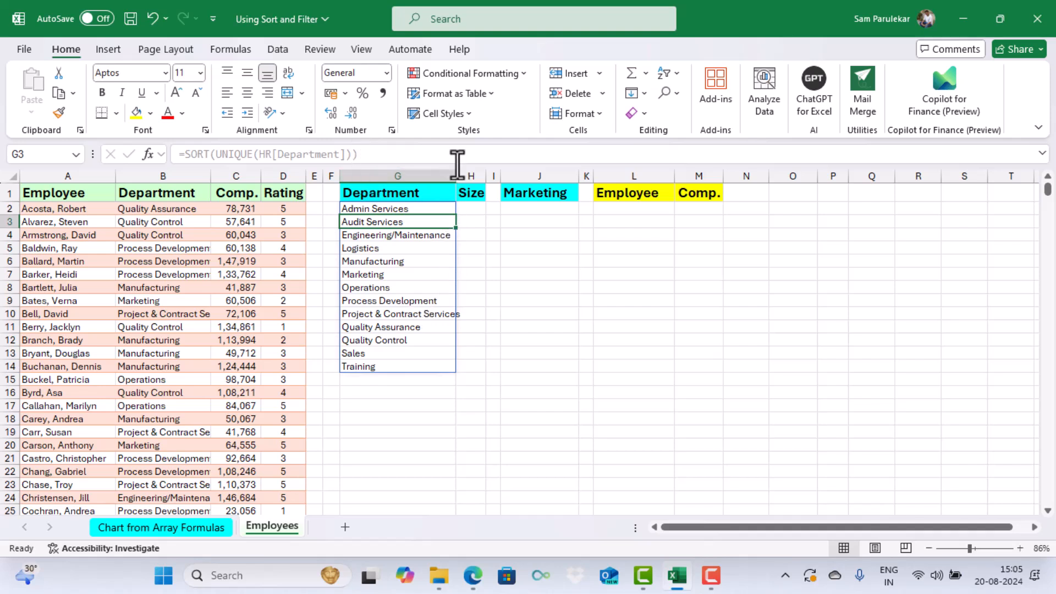
left_click_drag(454, 176, 465, 176)
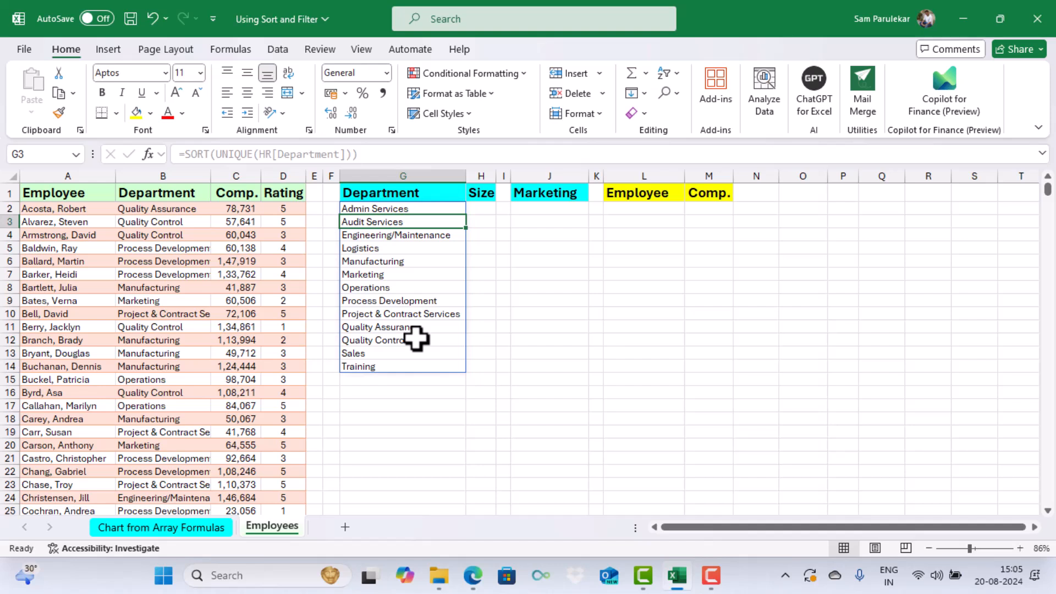
Step: Enter =COUNTIF(HR[Department],G2) in H2 under Size and fill it down to H14 for all listed departments
left_click(486, 210)
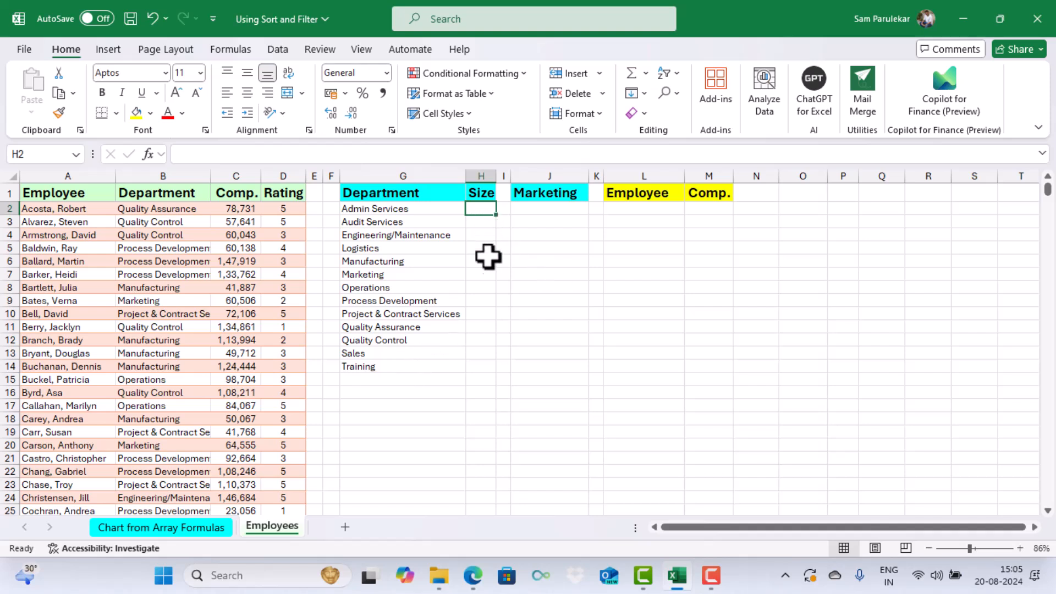
type("=")
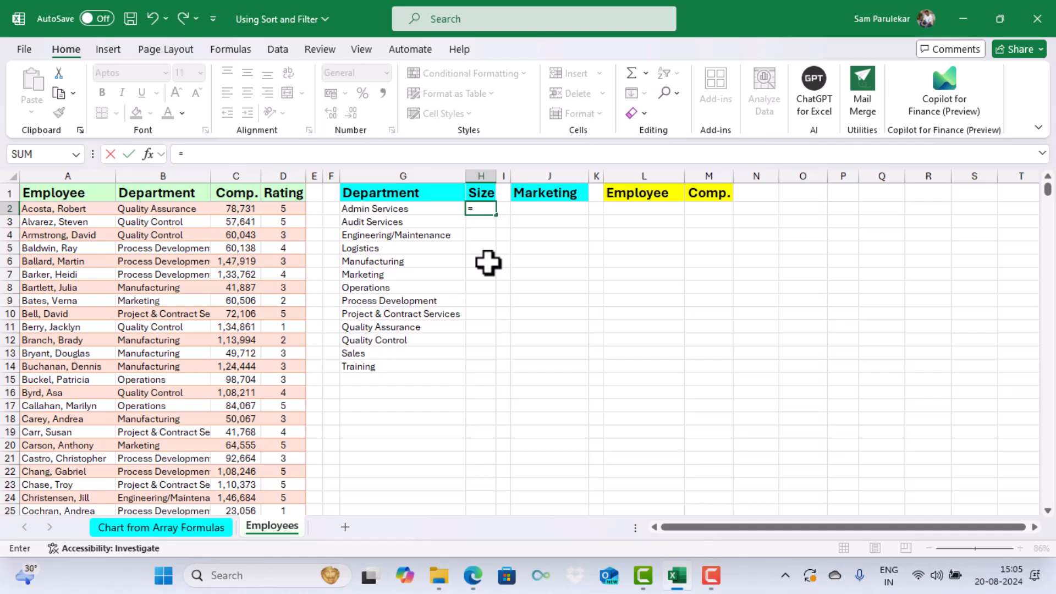
type("count")
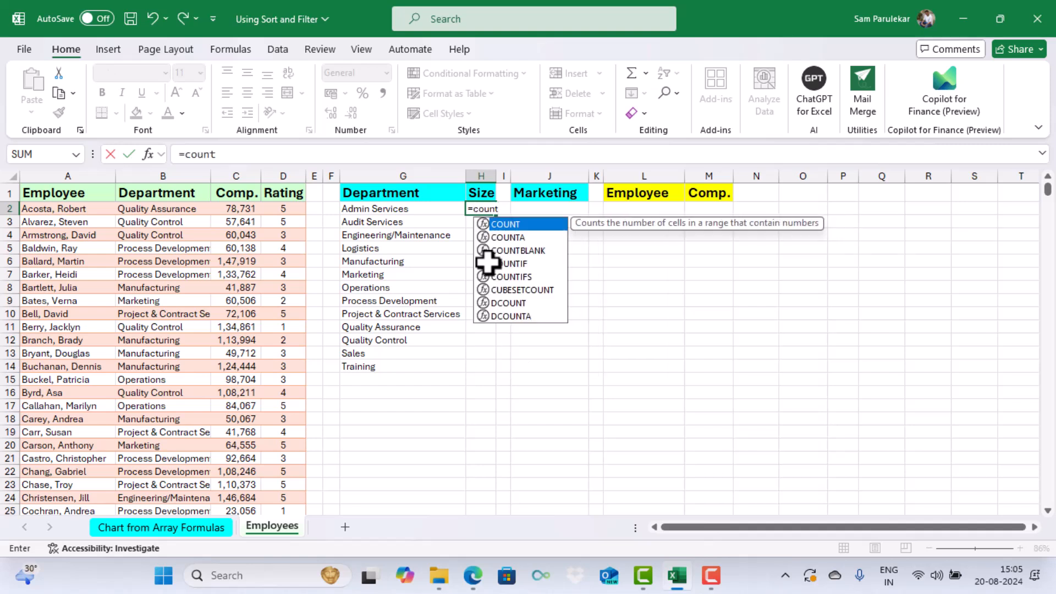
type("if(")
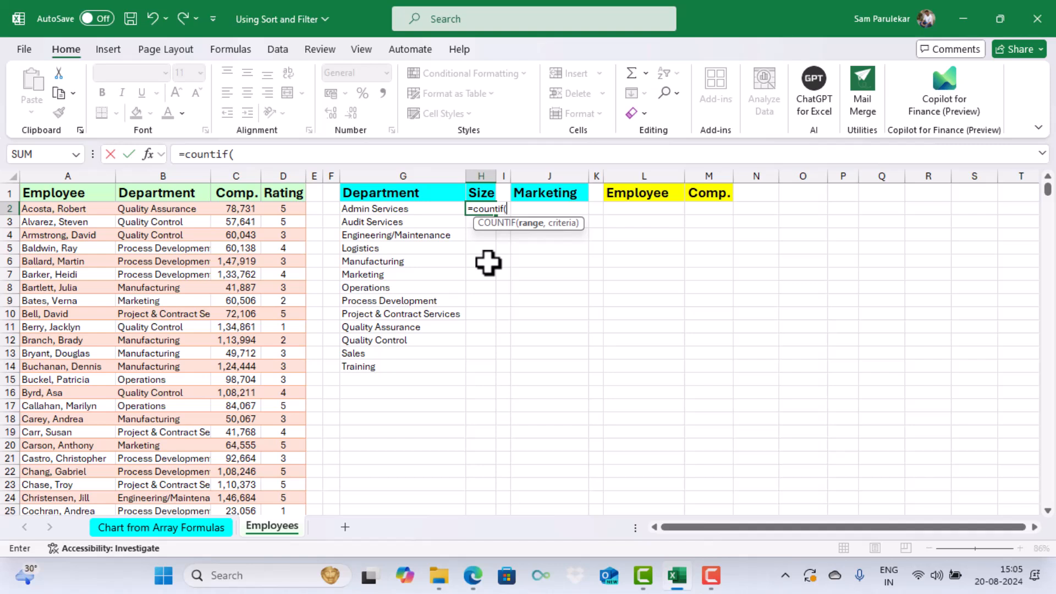
type("hr")
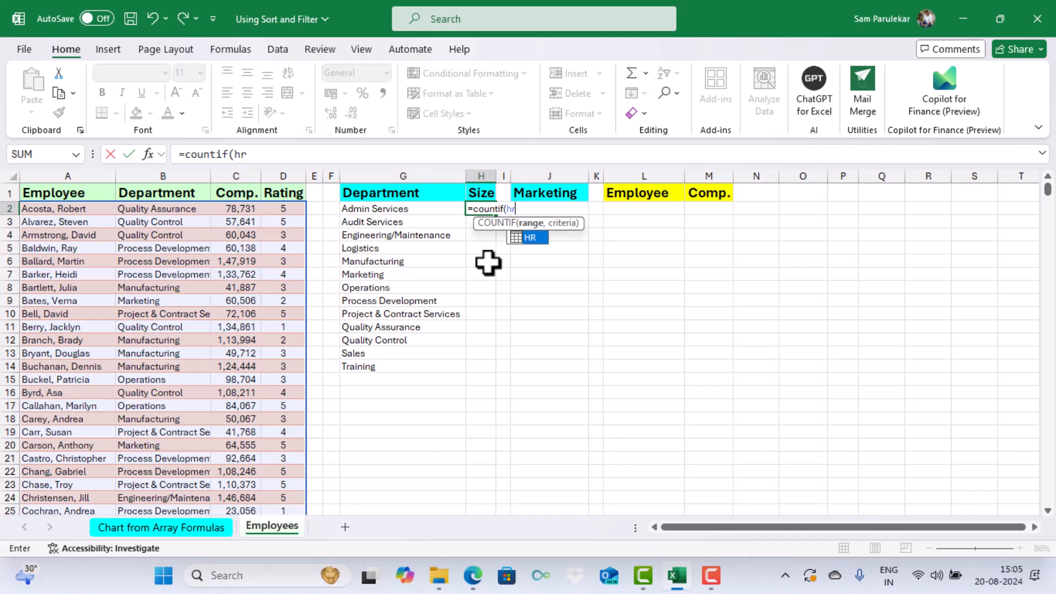
type("[")
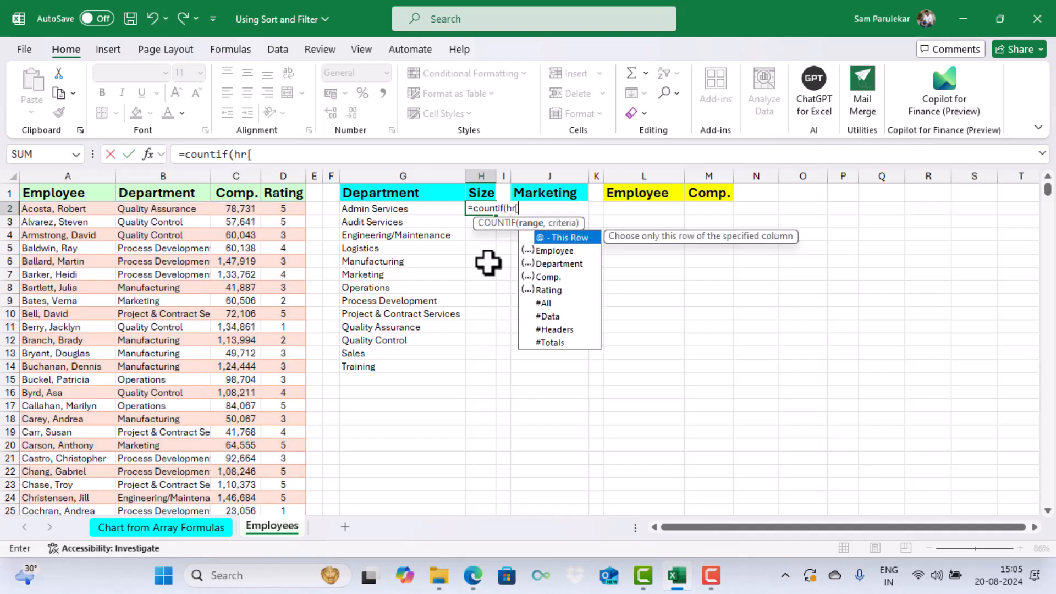
double_click(545, 264)
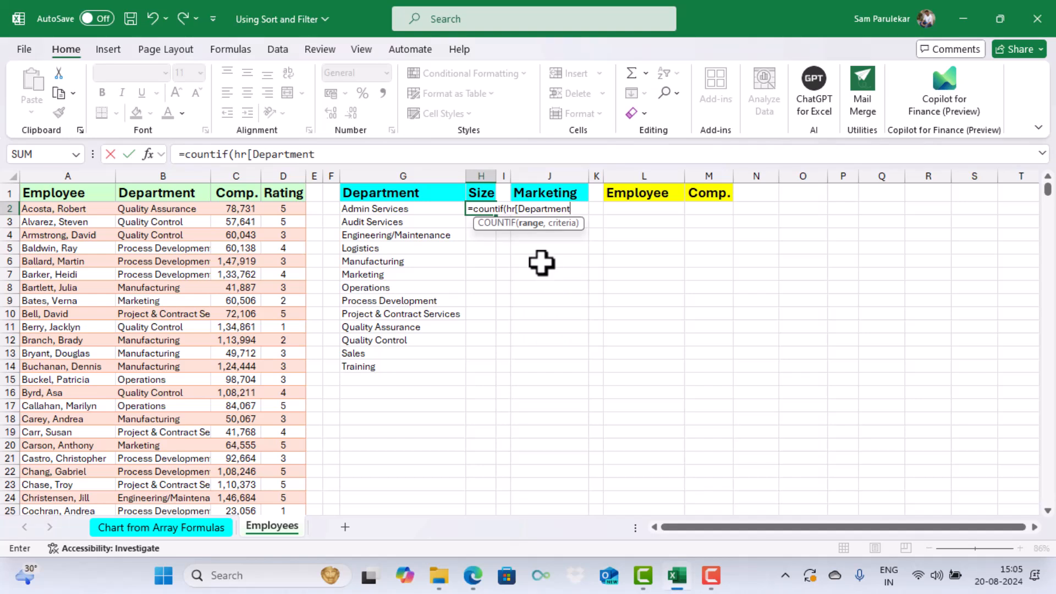
type("]")
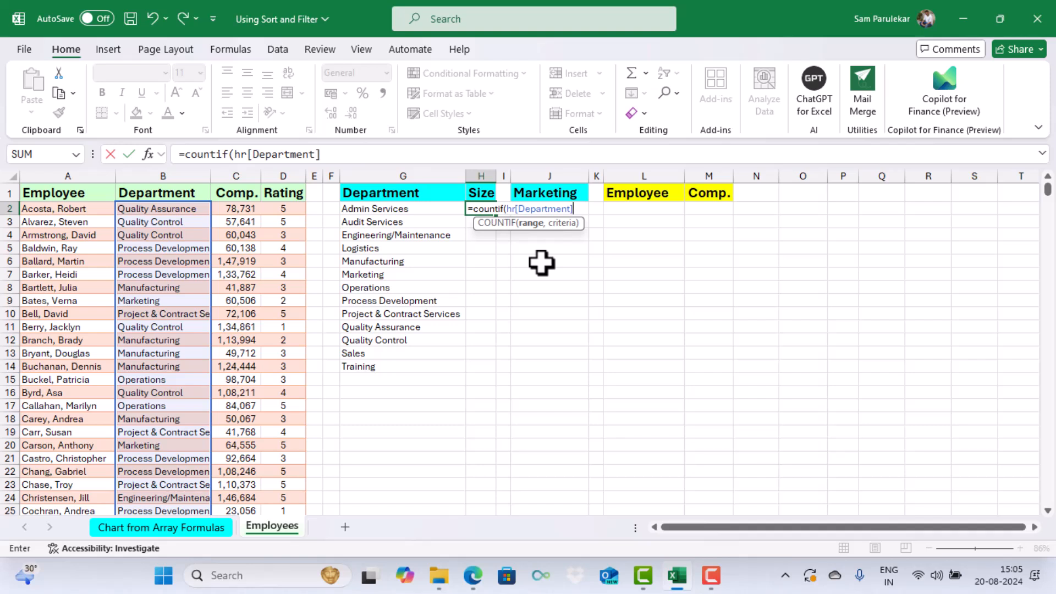
type(",")
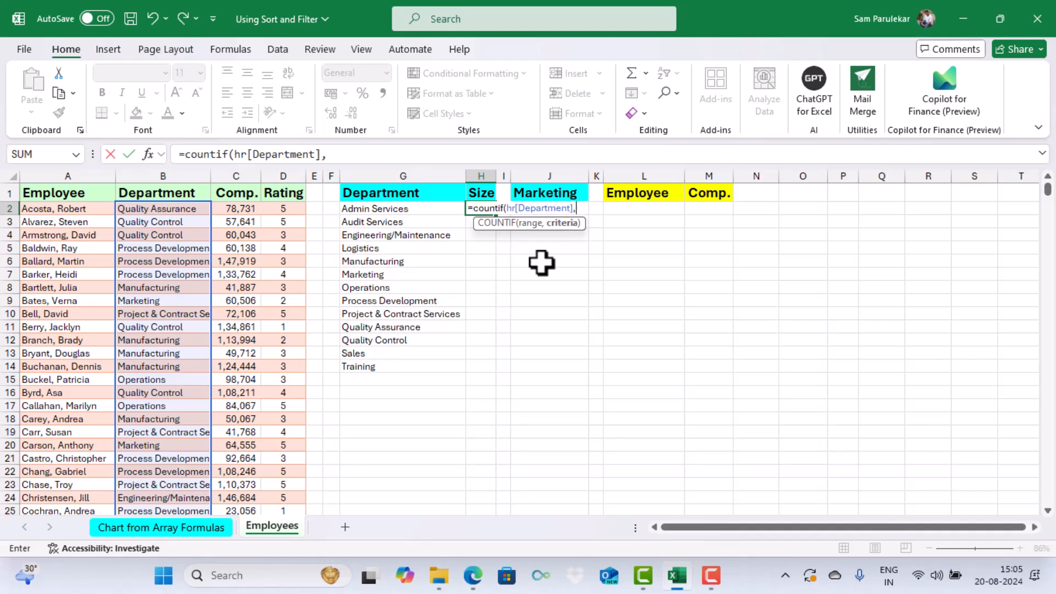
left_click(431, 209)
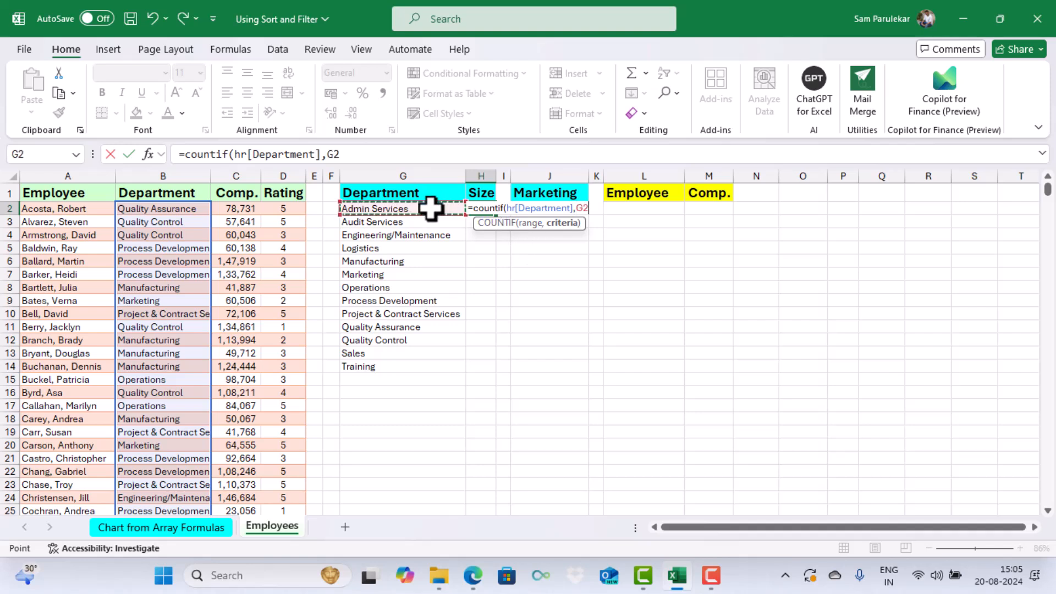
type(")")
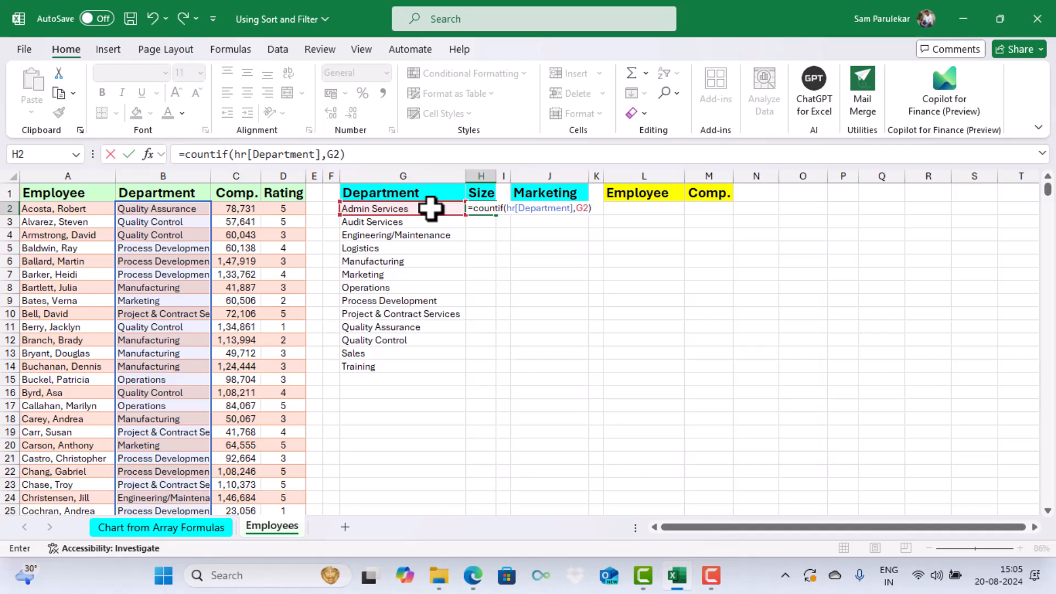
key("Return")
left_click(483, 209)
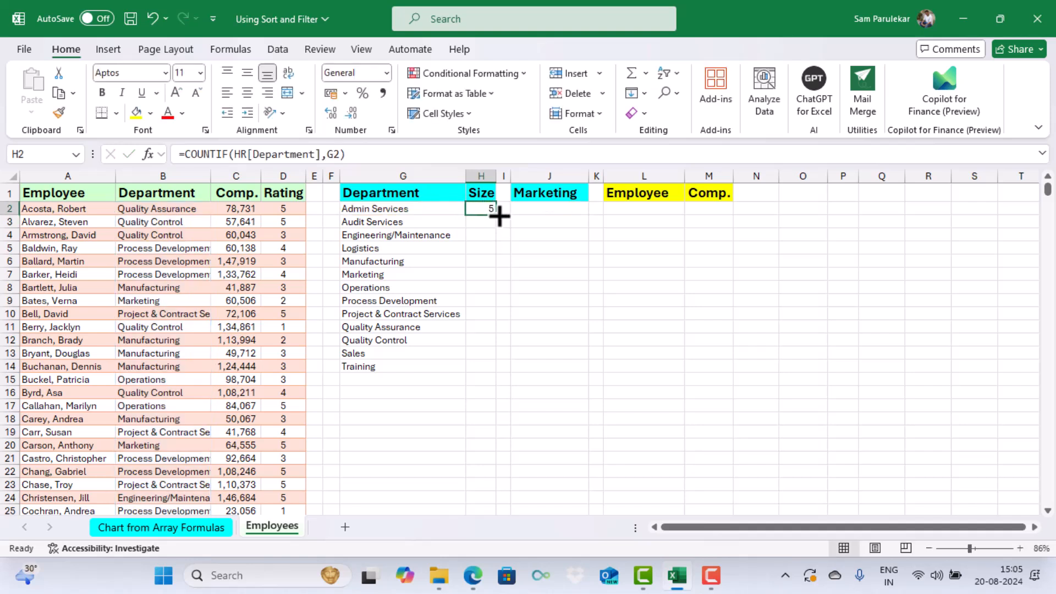
double_click(500, 216)
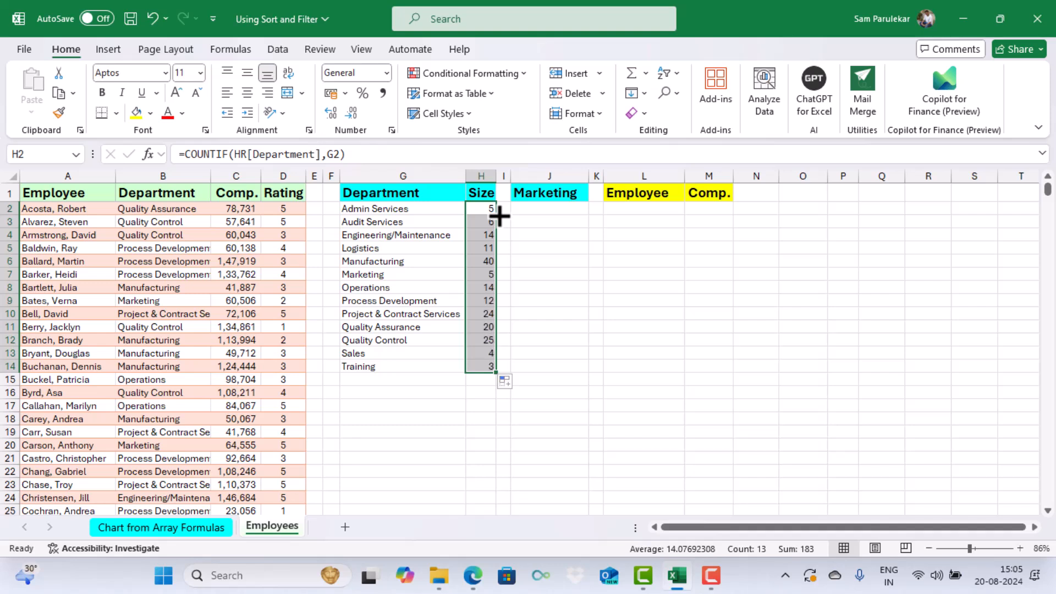
Step: Add a data validation list to cell J1 that takes its options from =$G$2:$G$14
left_click(549, 193)
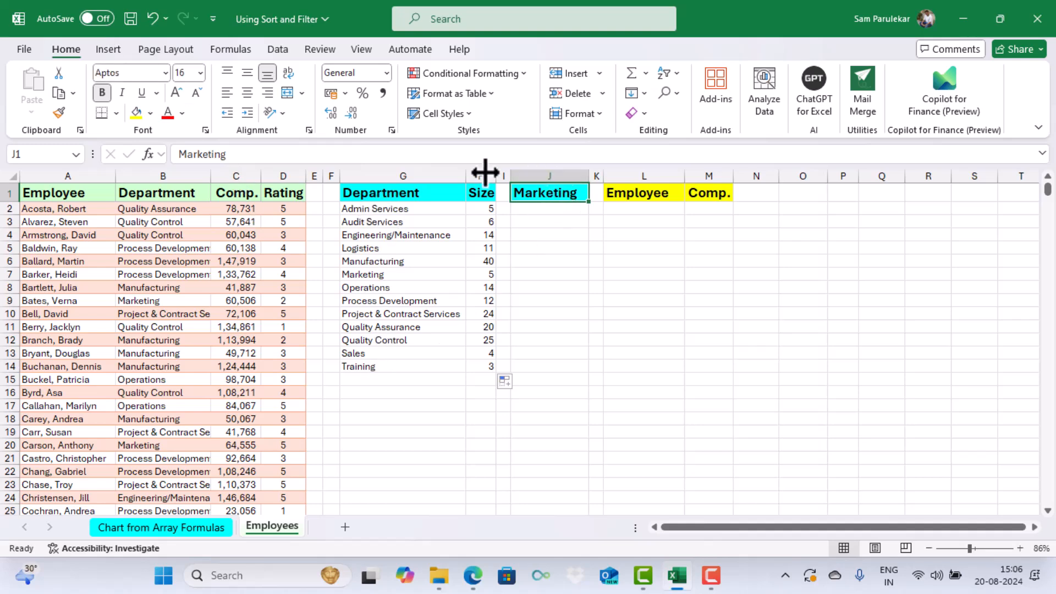
left_click(274, 46)
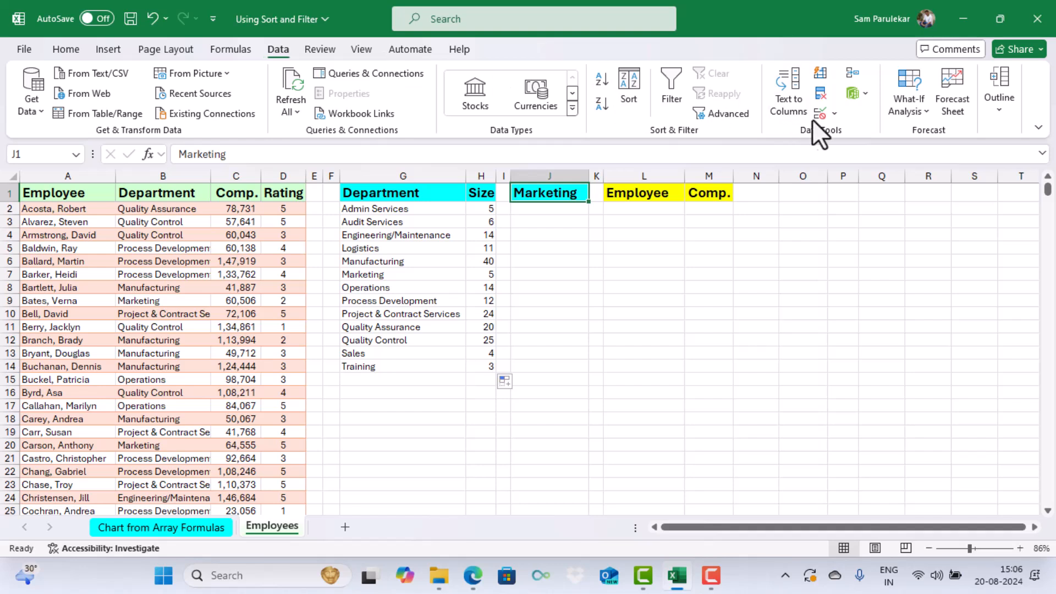
left_click(835, 114)
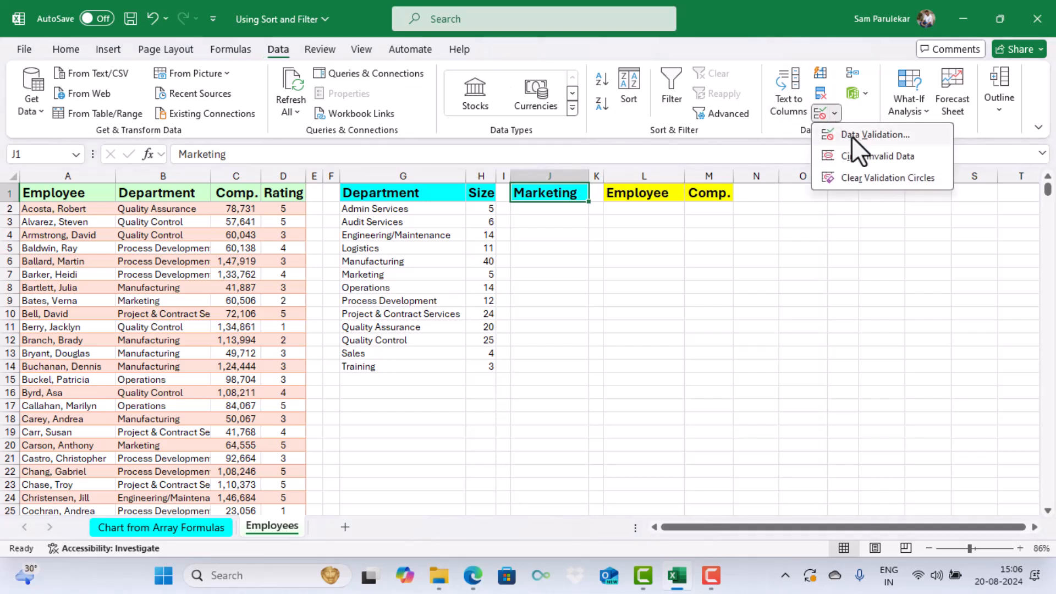
left_click(854, 135)
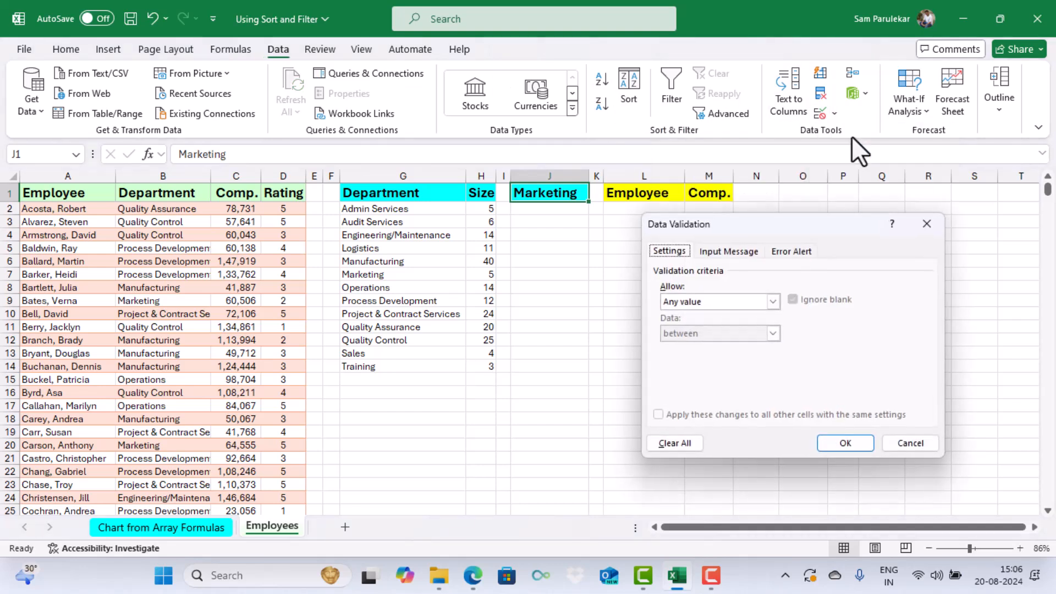
left_click(745, 306)
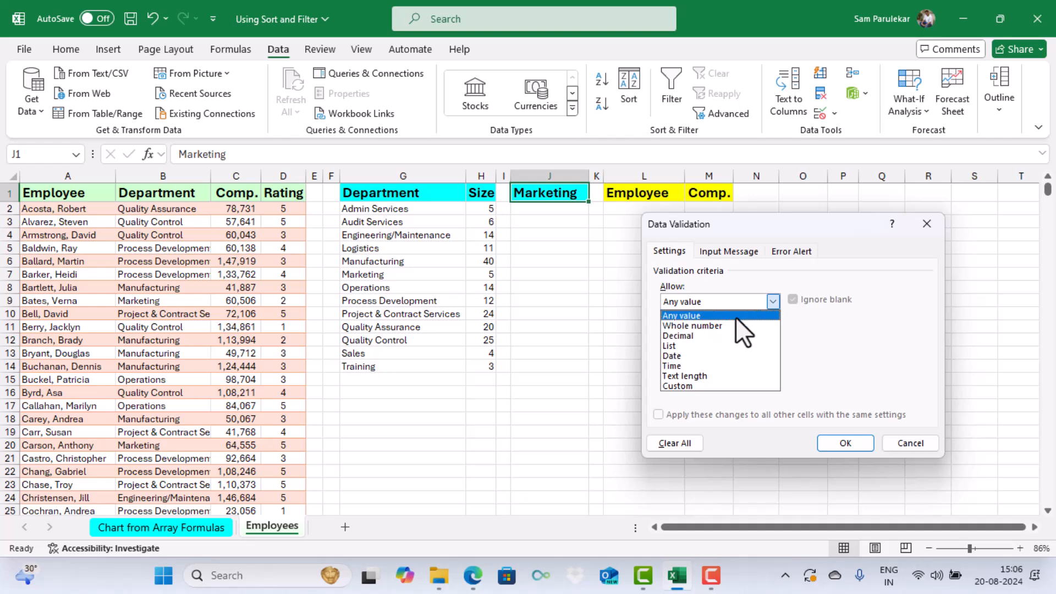
left_click(708, 345)
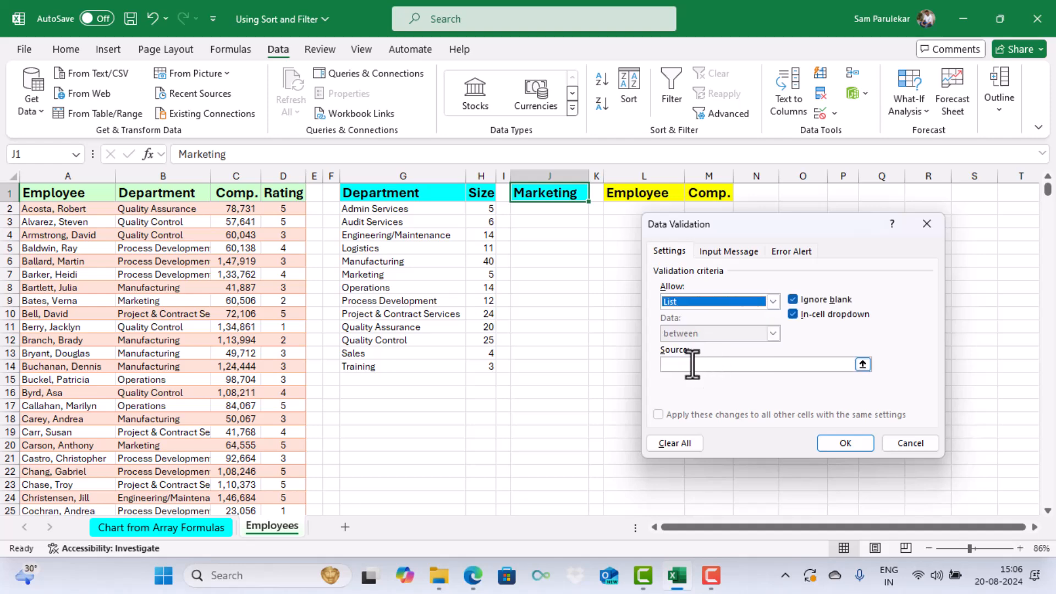
left_click(694, 363)
left_click_drag(392, 211, 384, 362)
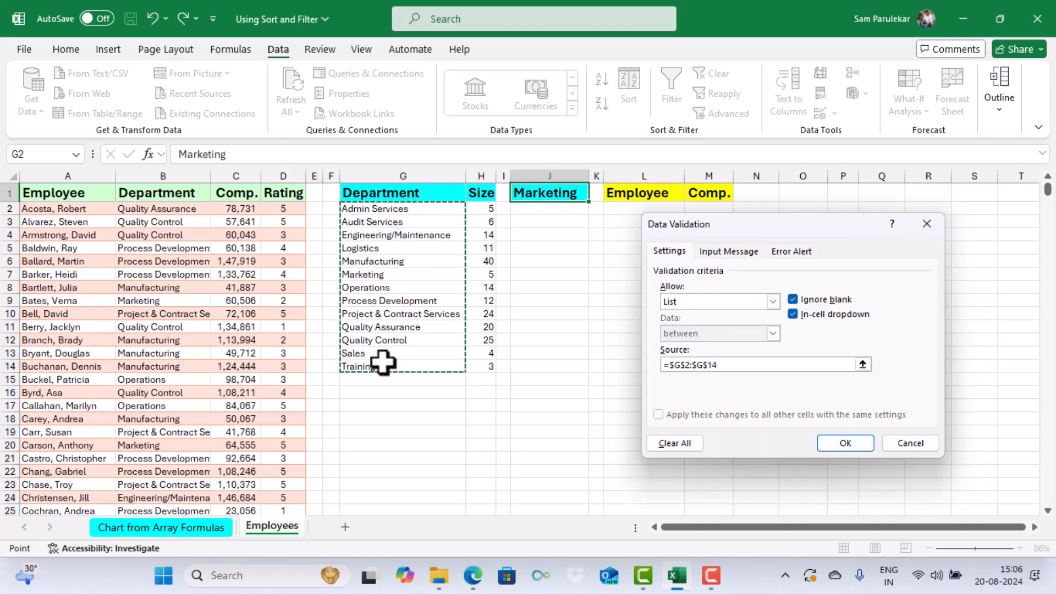
left_click(845, 443)
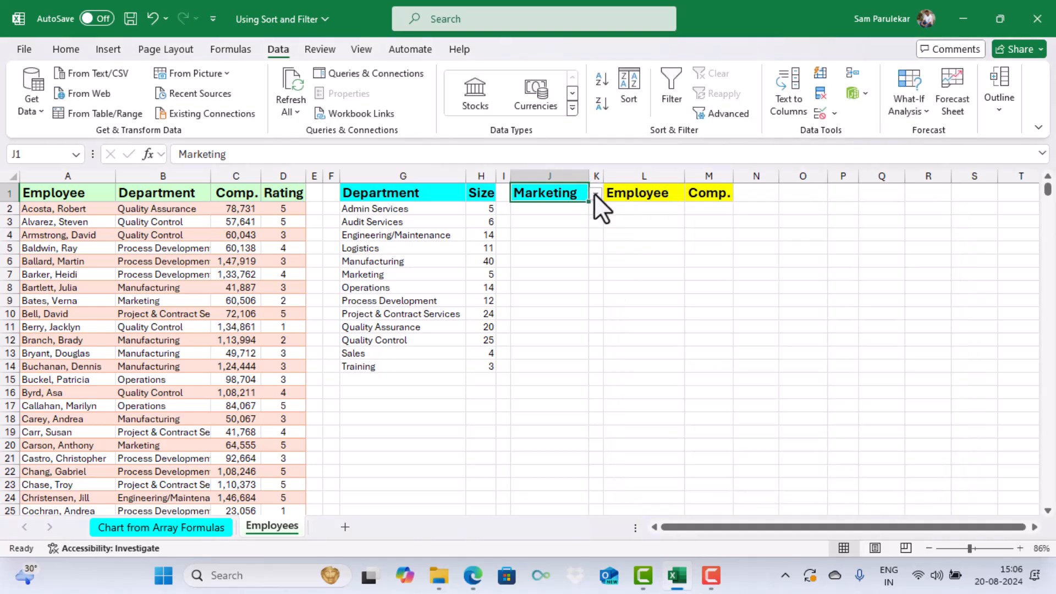
Step: Try out the department list in J1 by choosing Sales and then Training
left_click(595, 193)
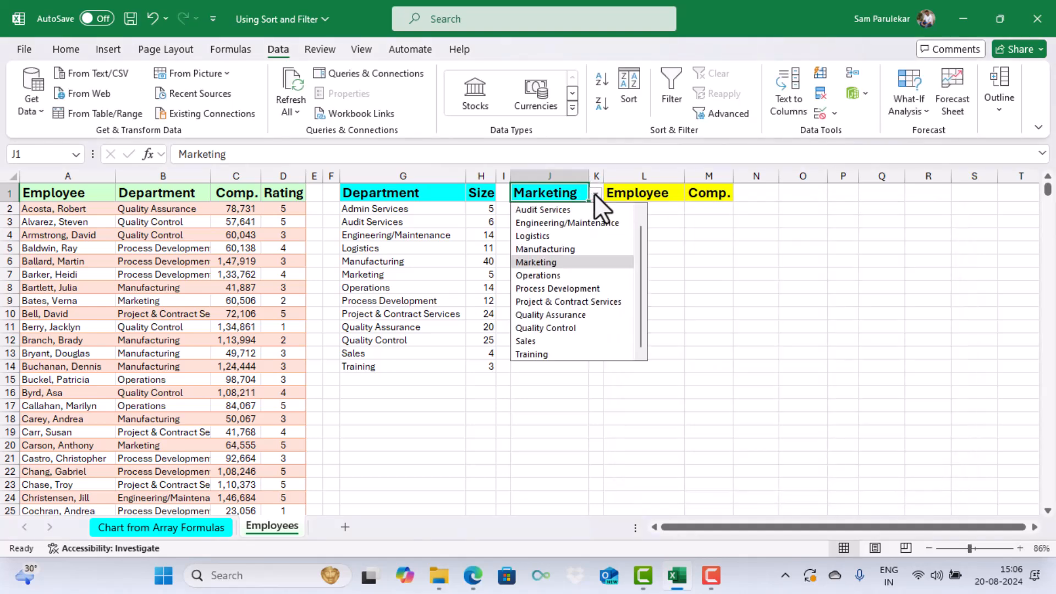
left_click(552, 342)
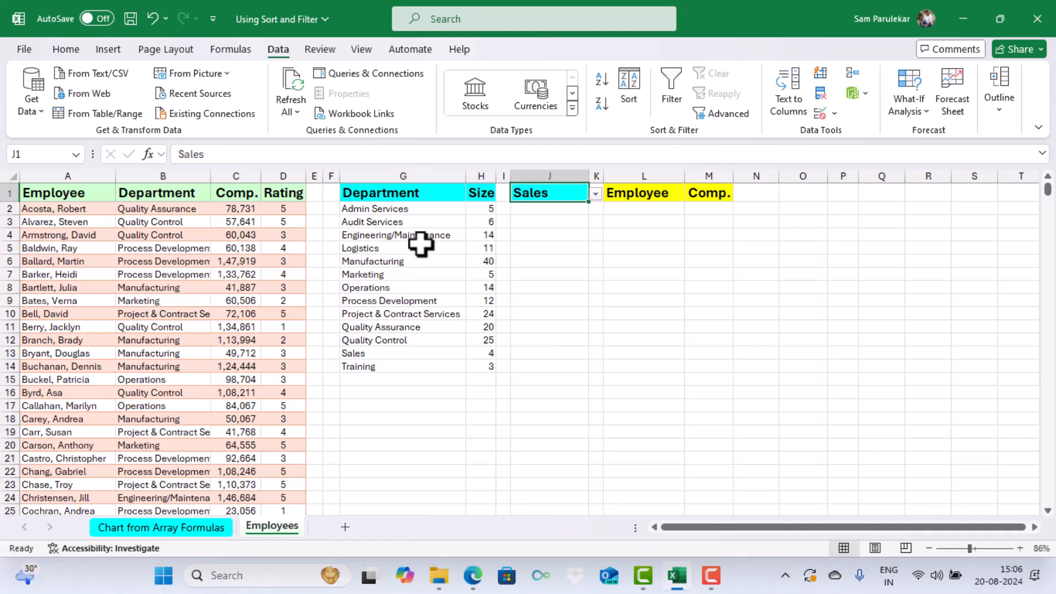
left_click(597, 197)
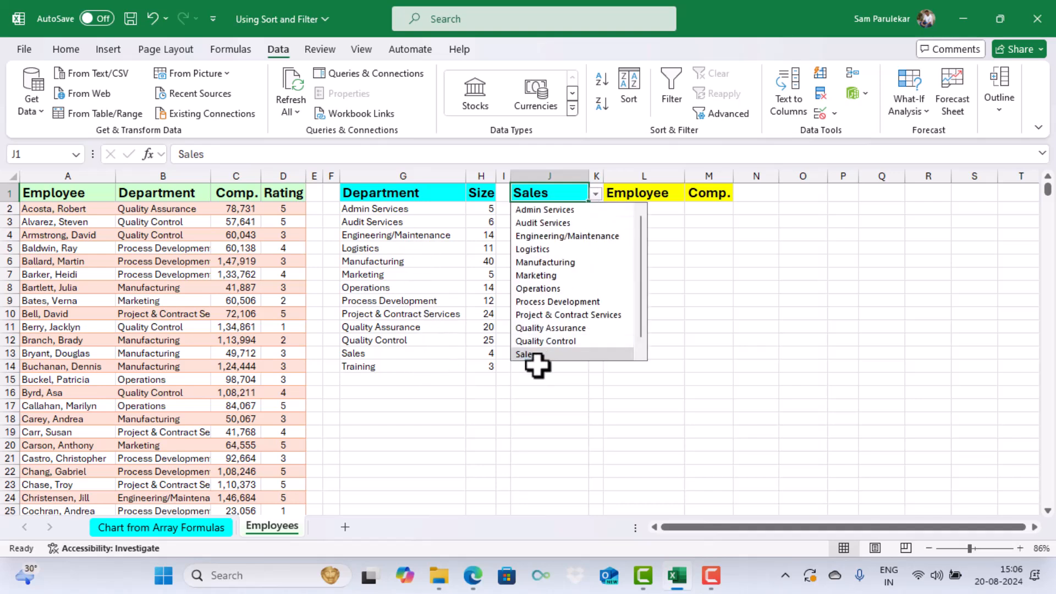
left_click_drag(638, 314, 642, 326)
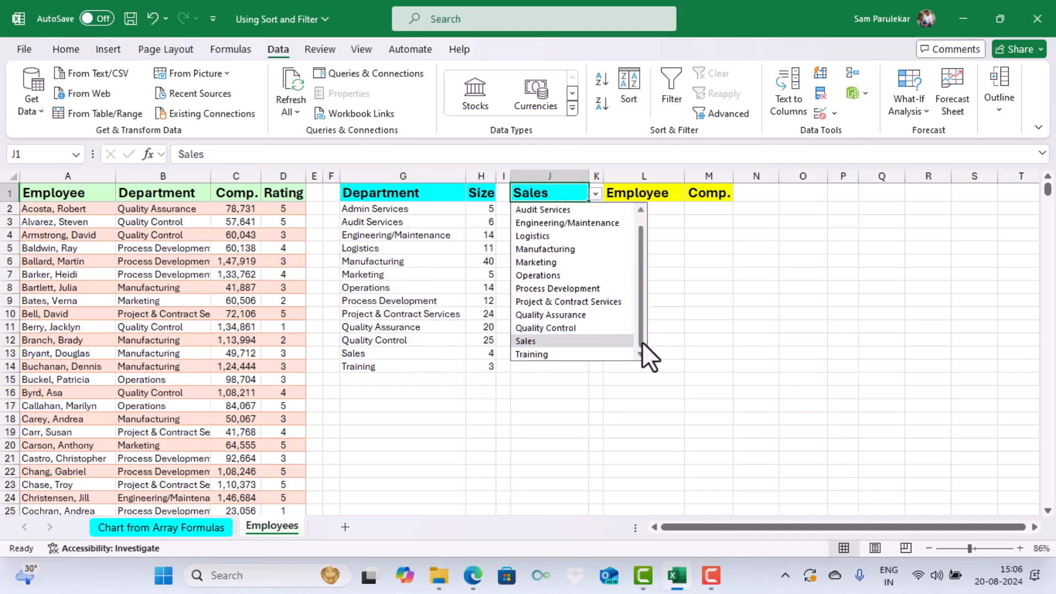
left_click(562, 356)
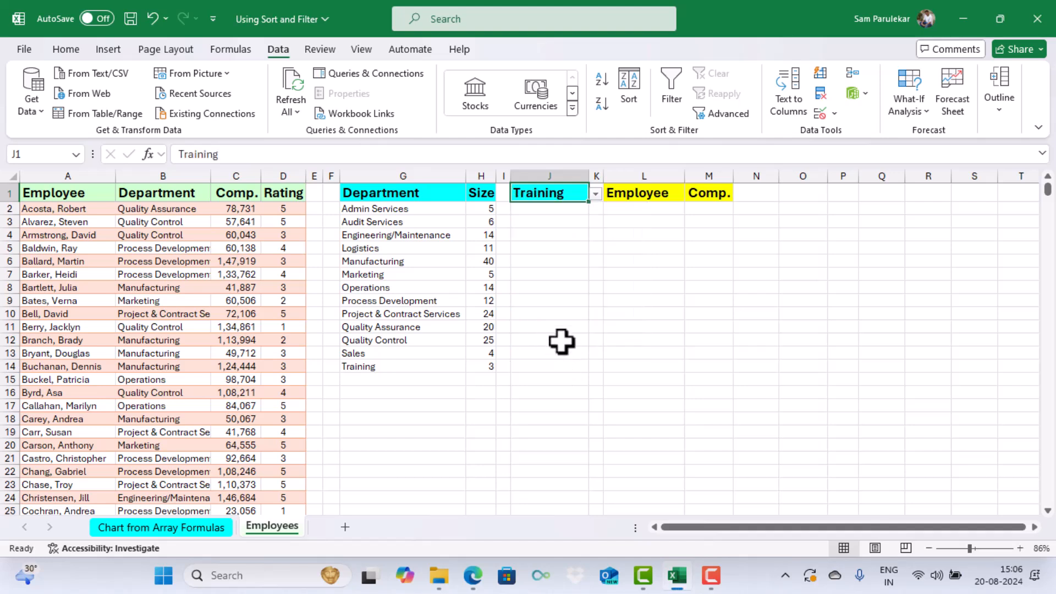
Step: Enter =FILTER(HR,HR[Department]=J1) in L2 under Employee to return the chosen department's records
left_click(627, 208)
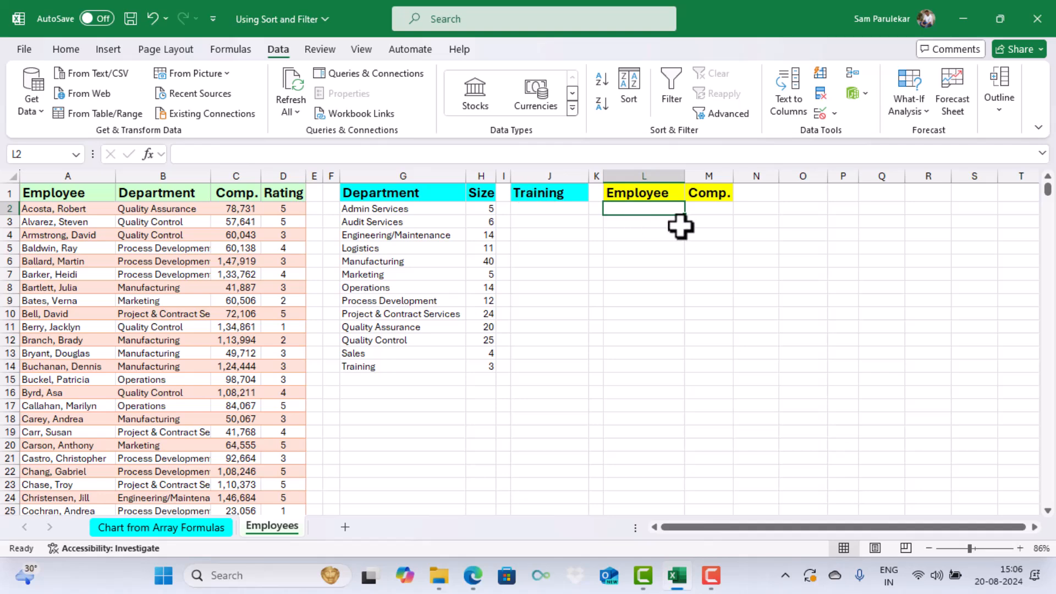
type("=")
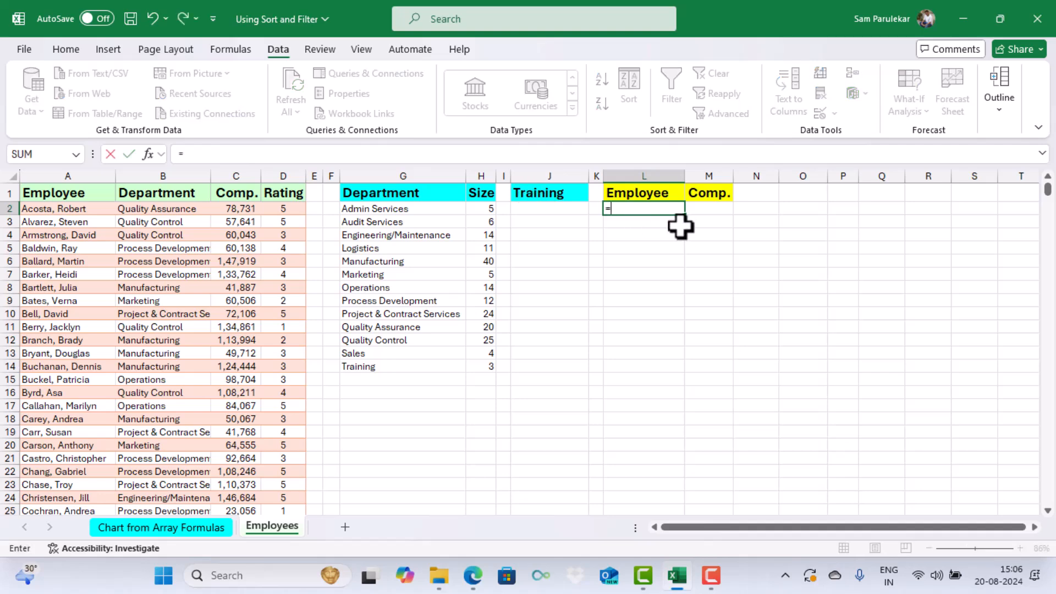
type("filte")
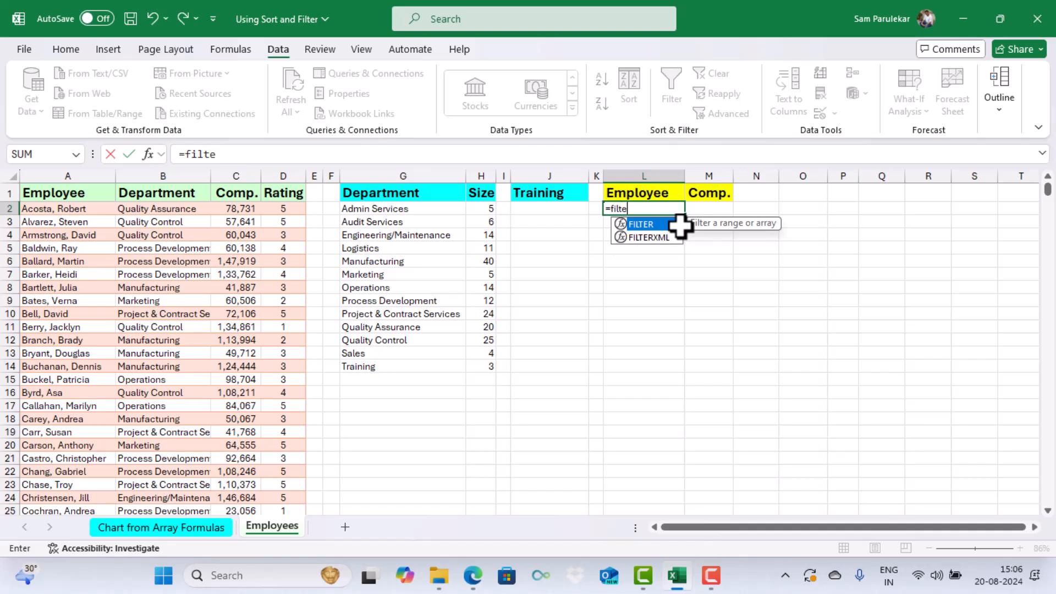
type("r(")
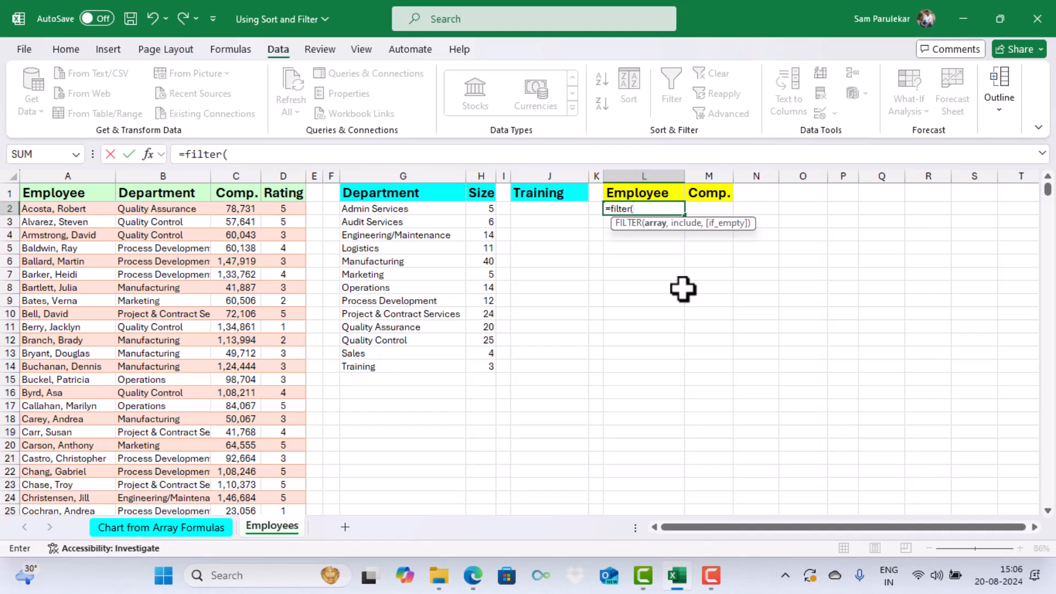
type("hr")
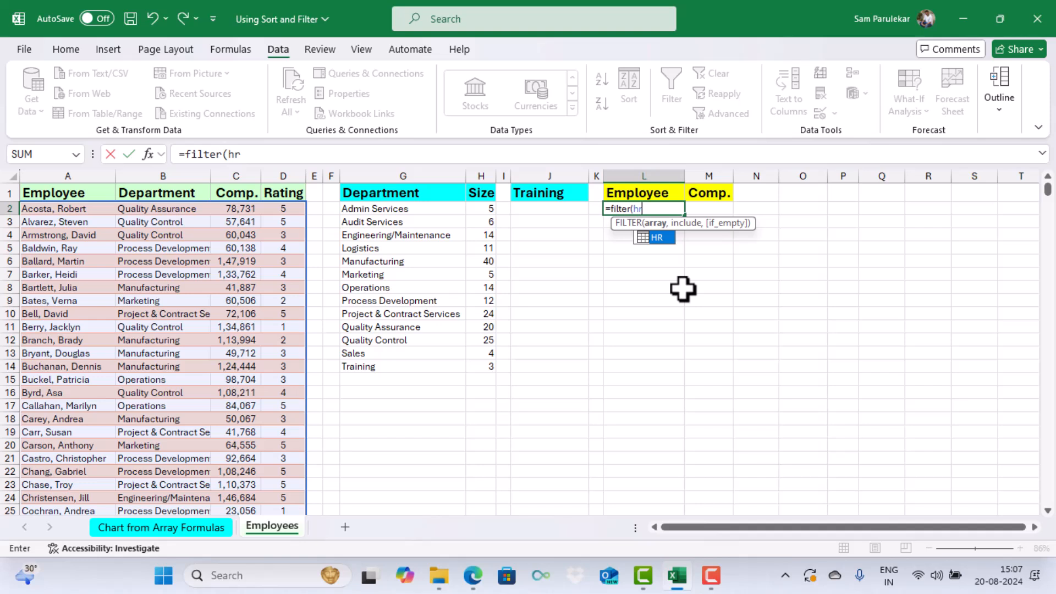
type(",")
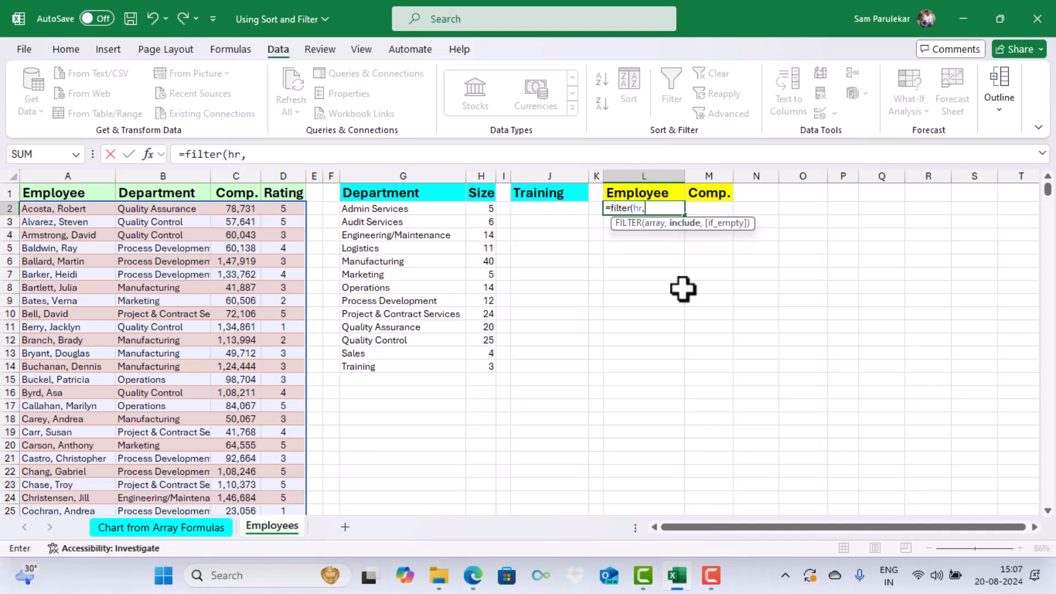
type("hr")
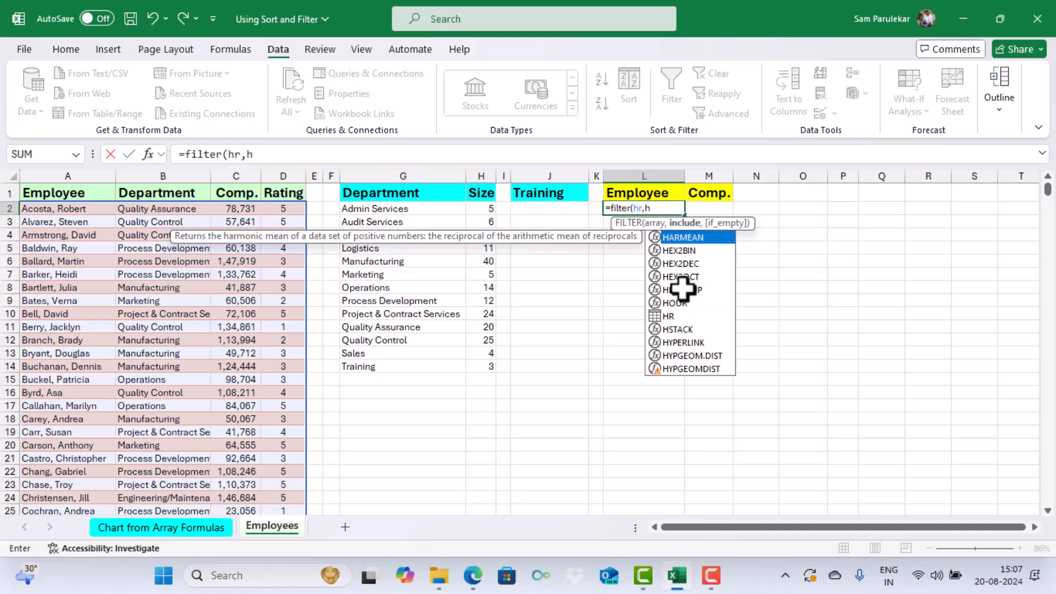
type("[")
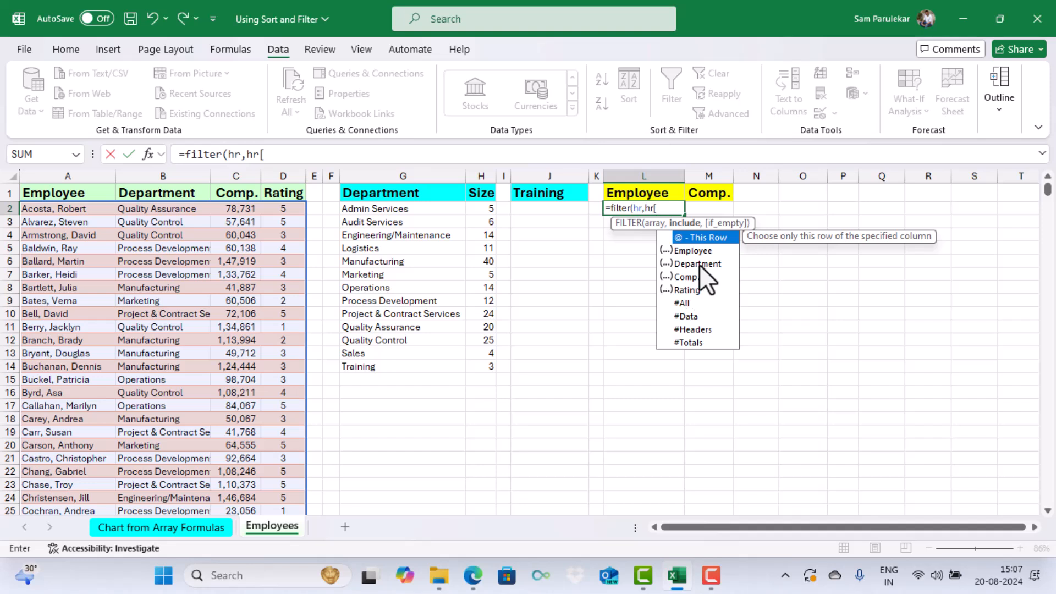
double_click(699, 264)
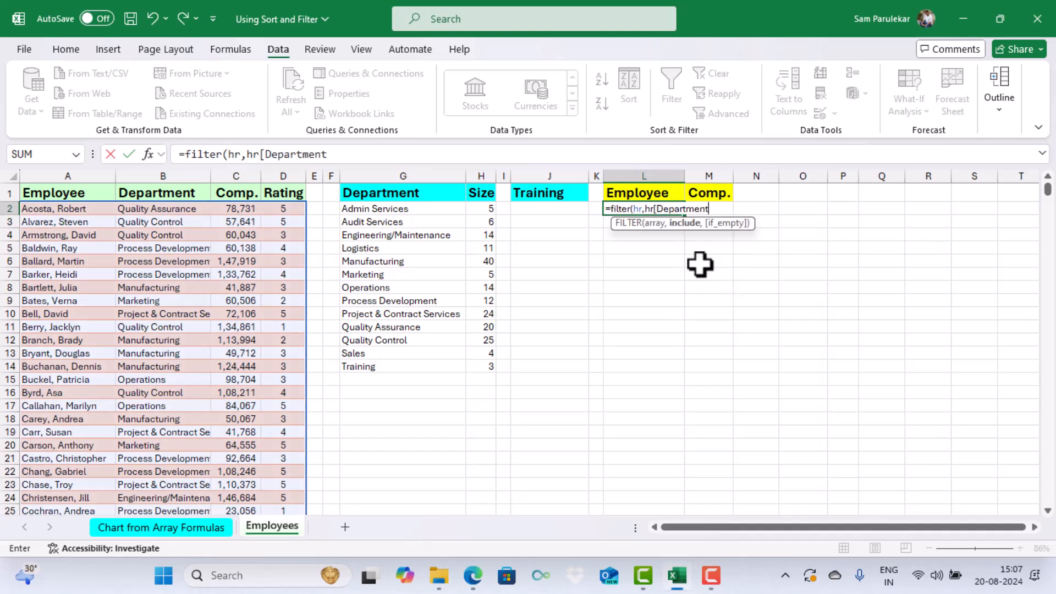
type("]")
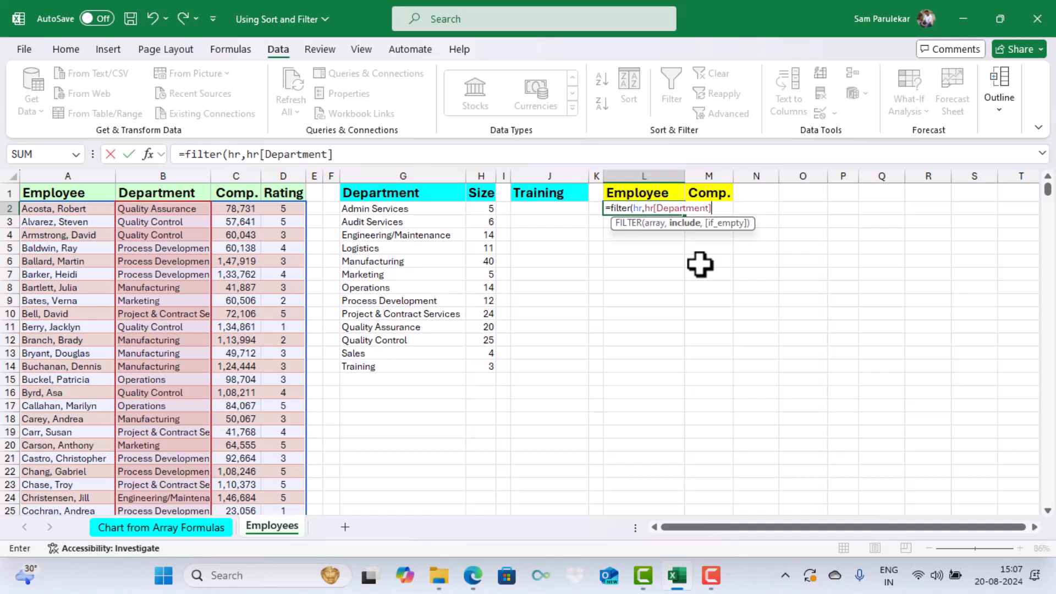
type("=")
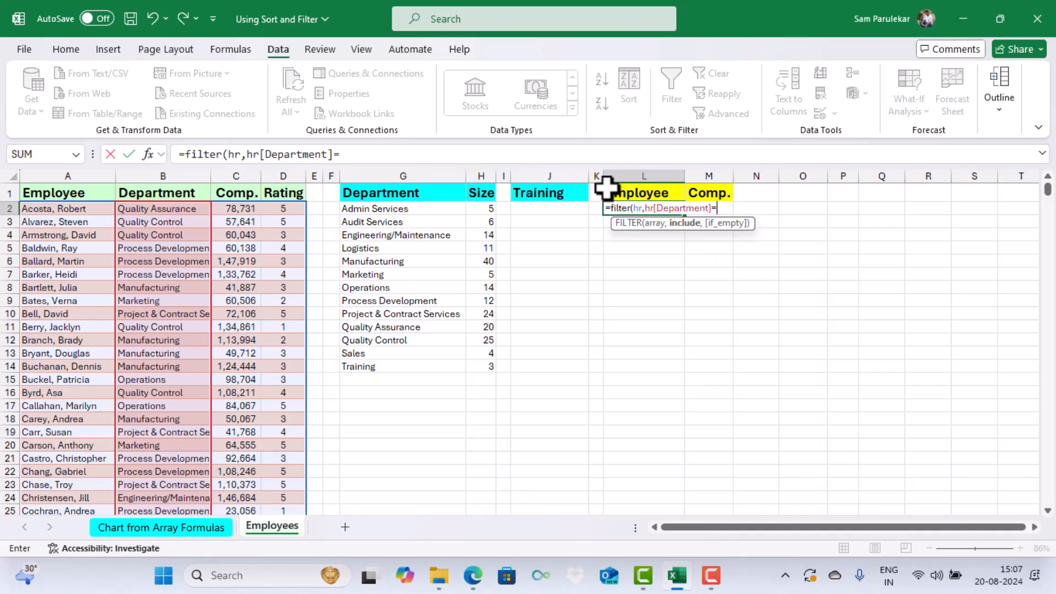
left_click(559, 198)
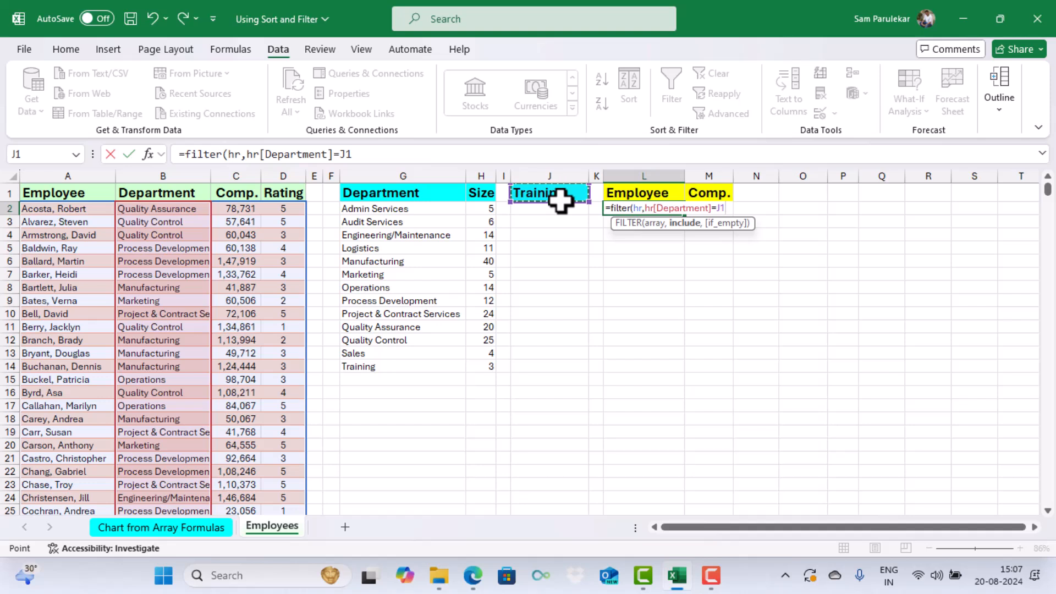
type(")")
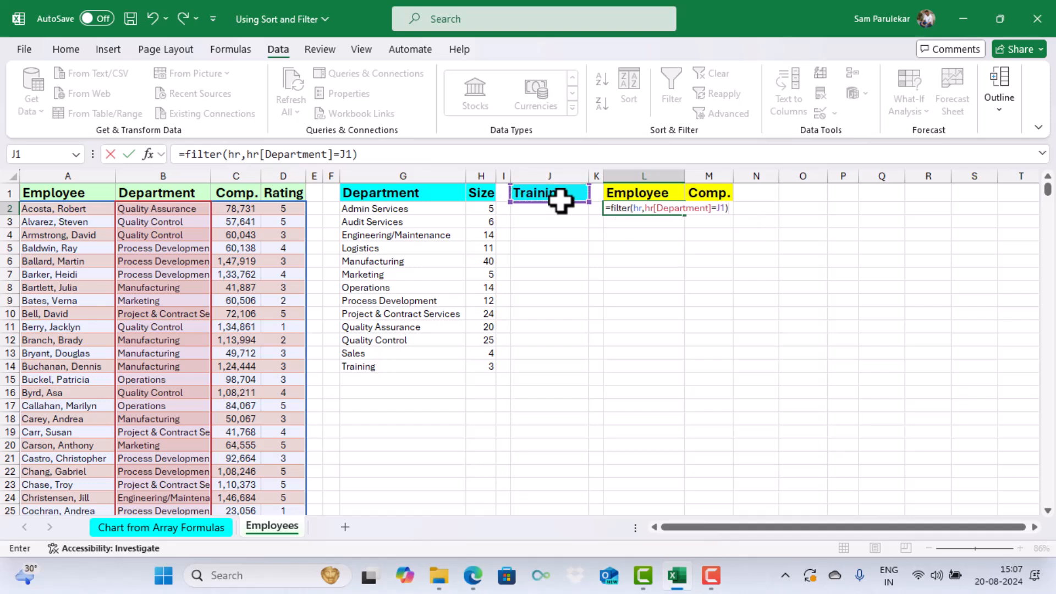
key("Return")
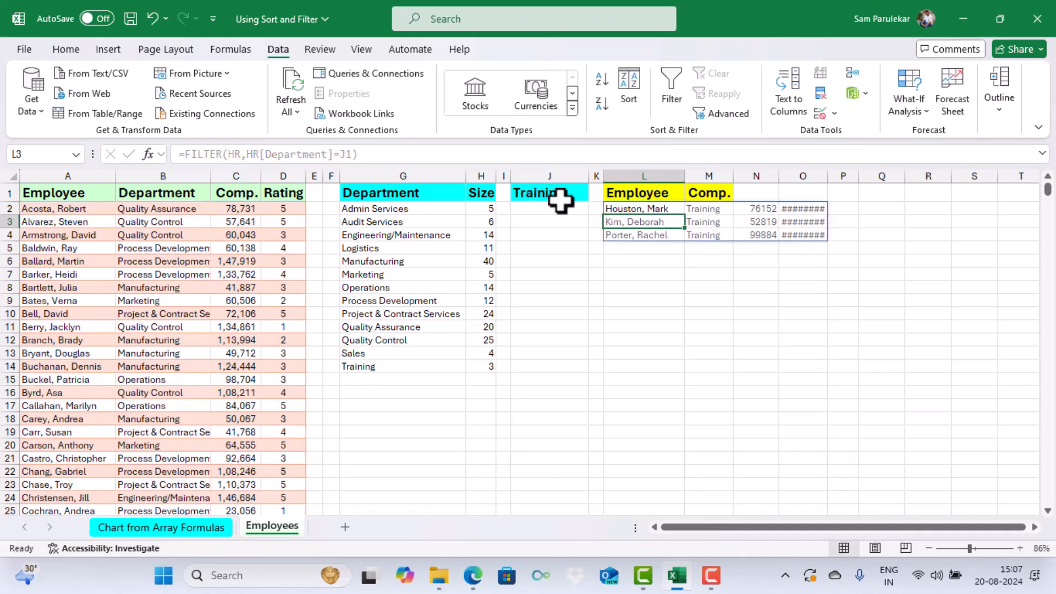
Step: Test the filtered employee list by switching the department in J1 to Manufacturing and then to Audit Services
left_click(654, 206)
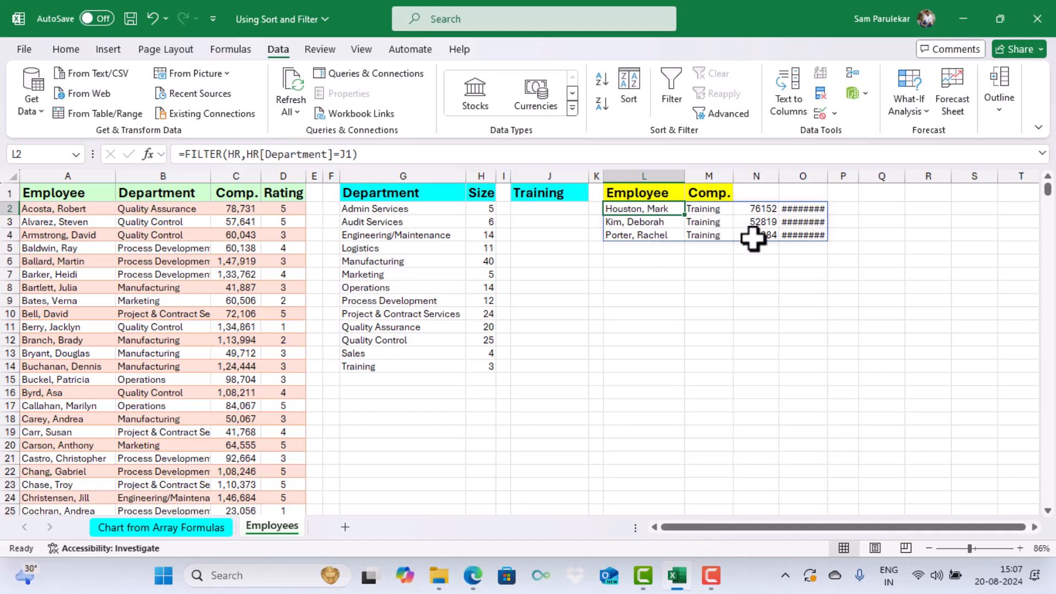
left_click(570, 198)
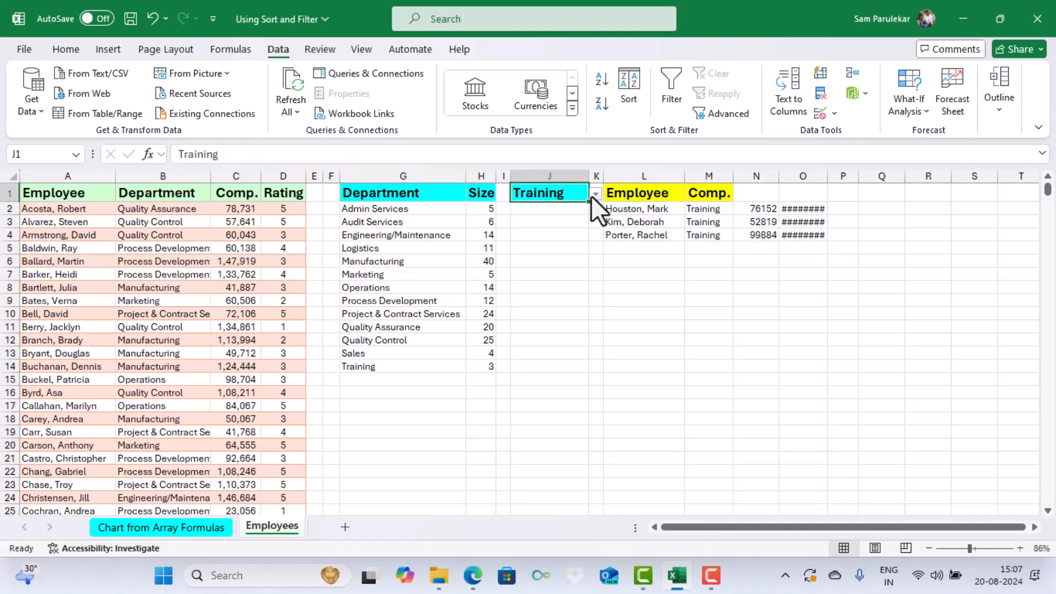
left_click(595, 194)
left_click(555, 248)
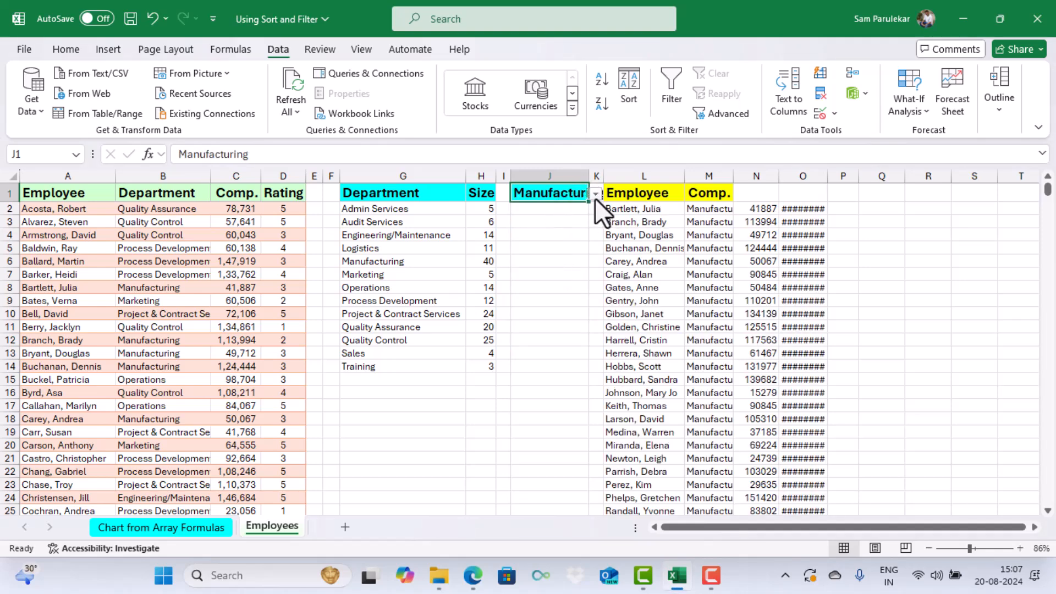
left_click(595, 197)
left_click(568, 222)
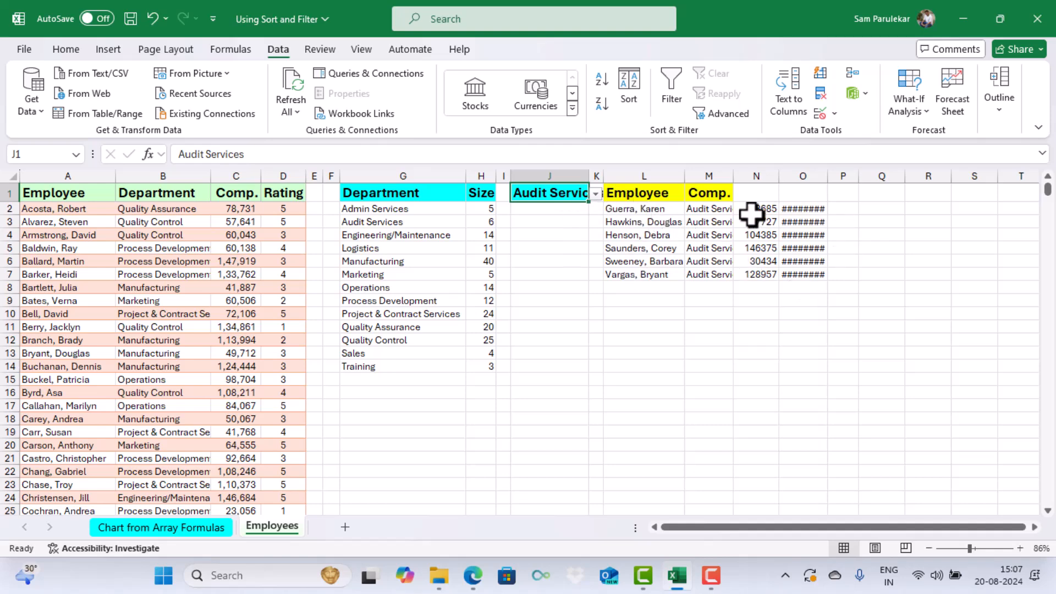
Step: Change the L2 formula to =CHOOSECOLS(FILTER(HR,HR[Department]=J1),1,3) to return only employee names and compensation
left_click(660, 215)
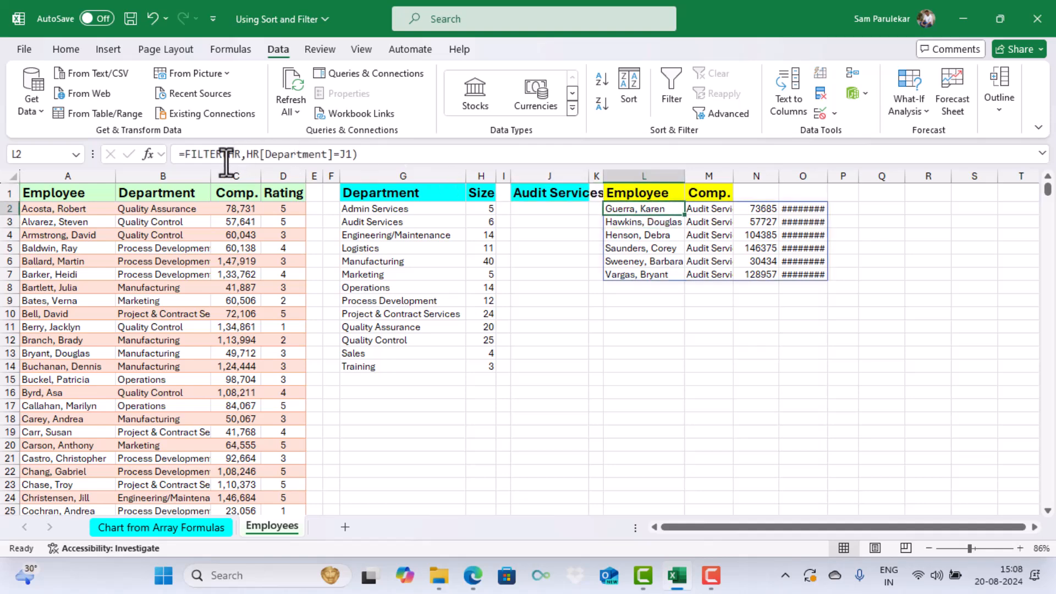
left_click(184, 155)
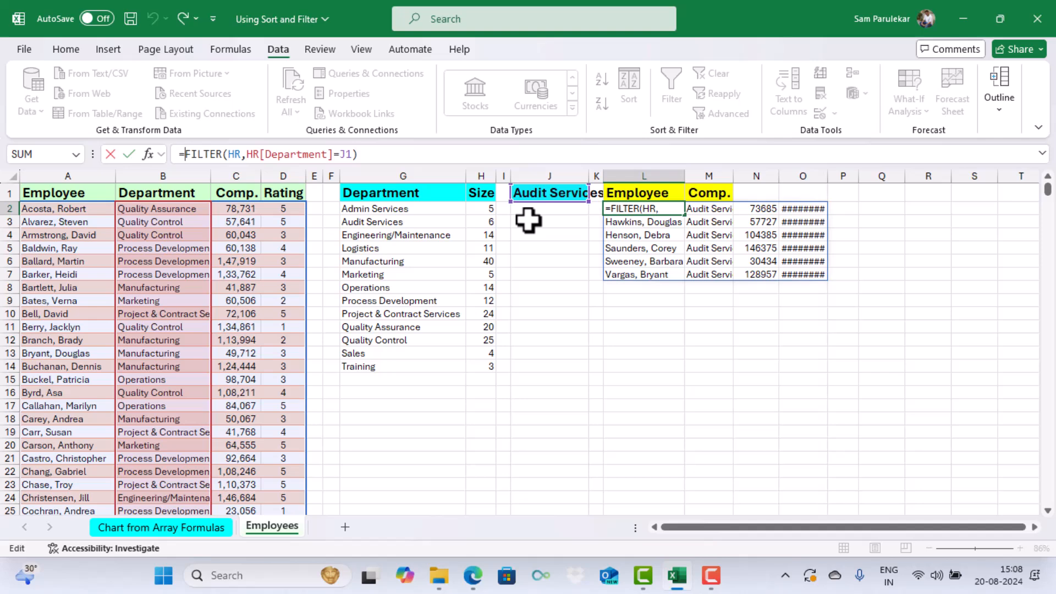
type("choosecols")
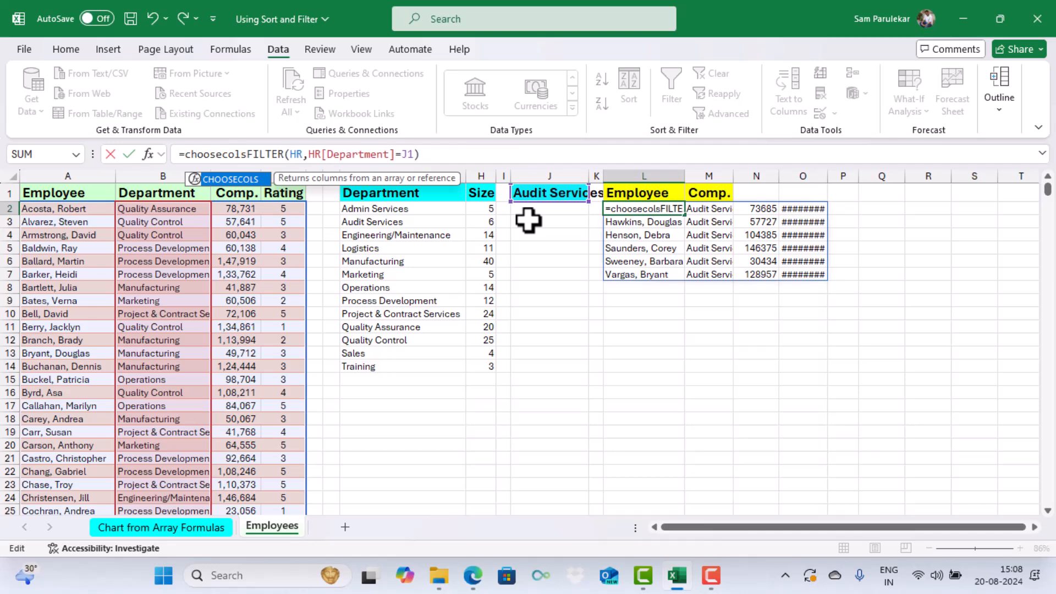
type("(")
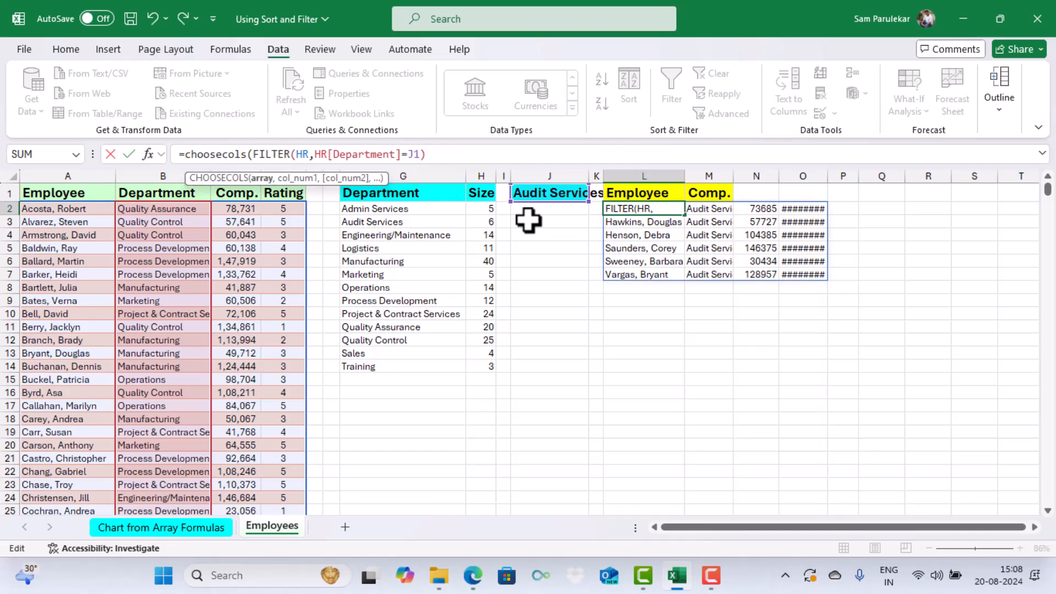
left_click(435, 155)
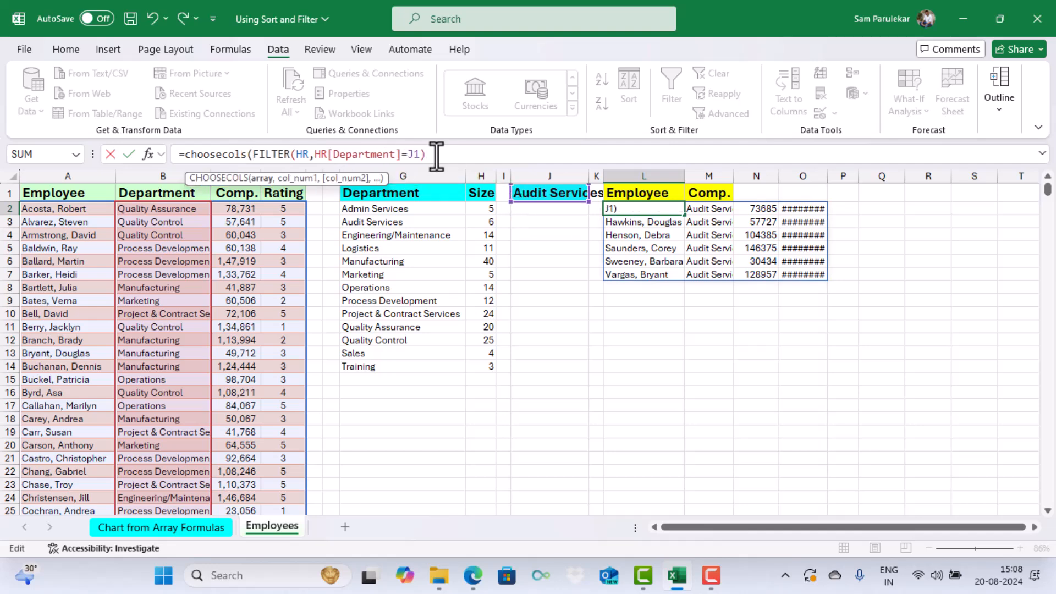
type(",1,")
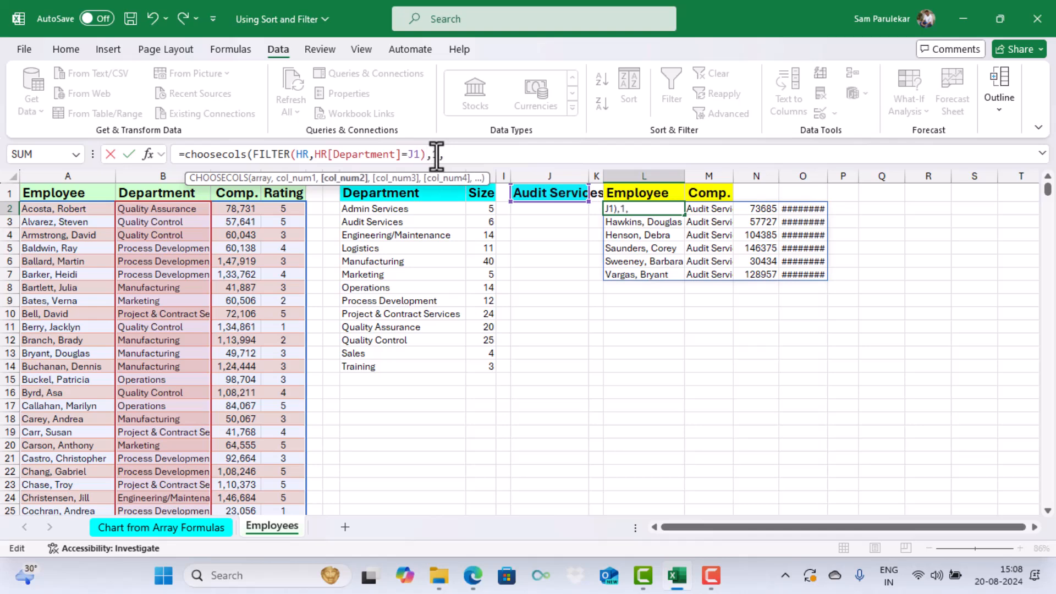
type("3)")
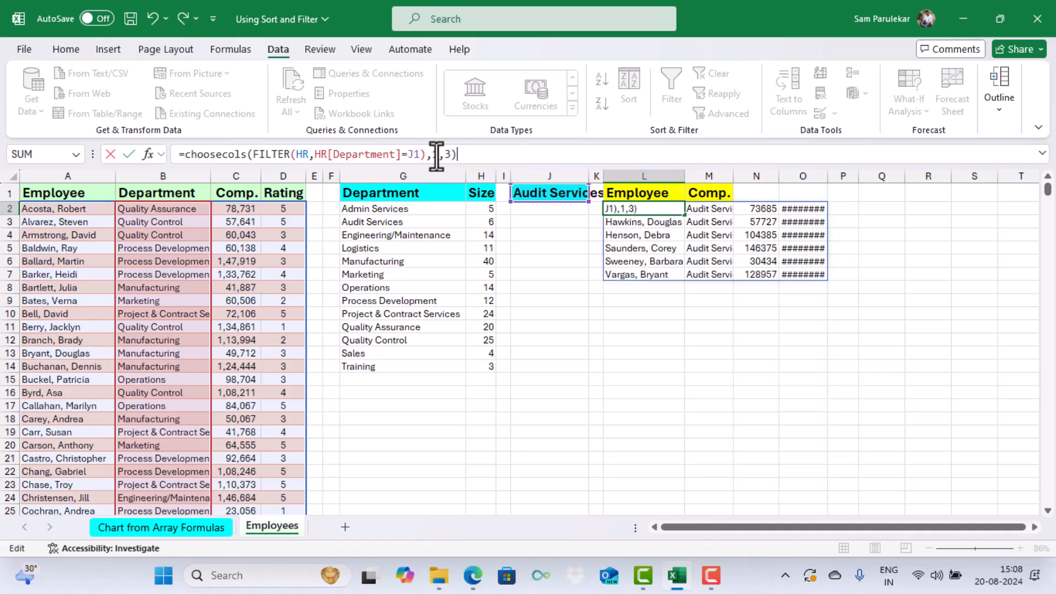
key("Return")
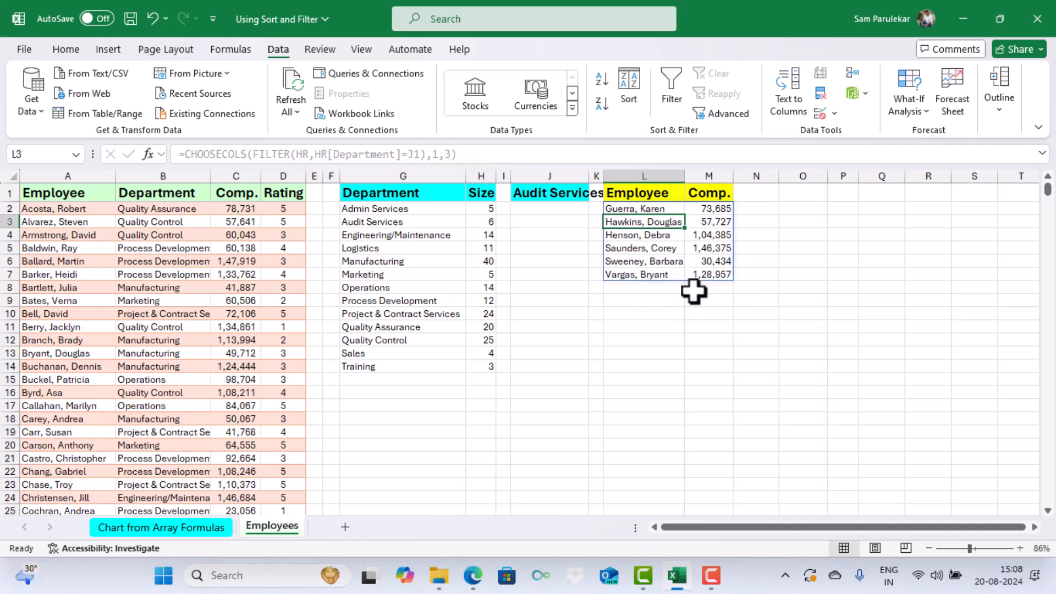
Step: Insert the recommended Clustered Bar chart for the filtered employee and compensation list
left_click(108, 50)
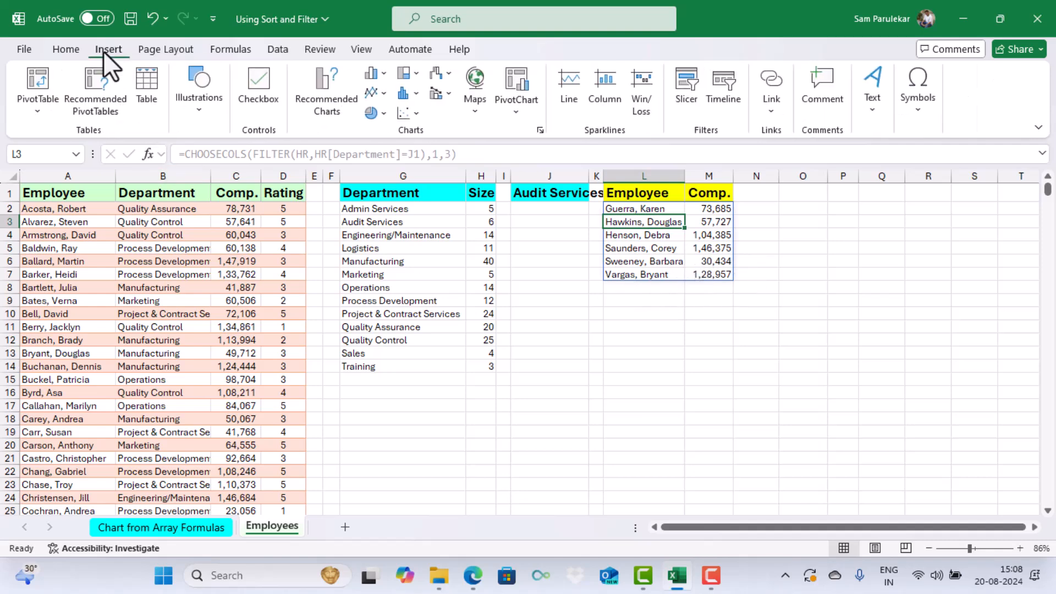
left_click(318, 106)
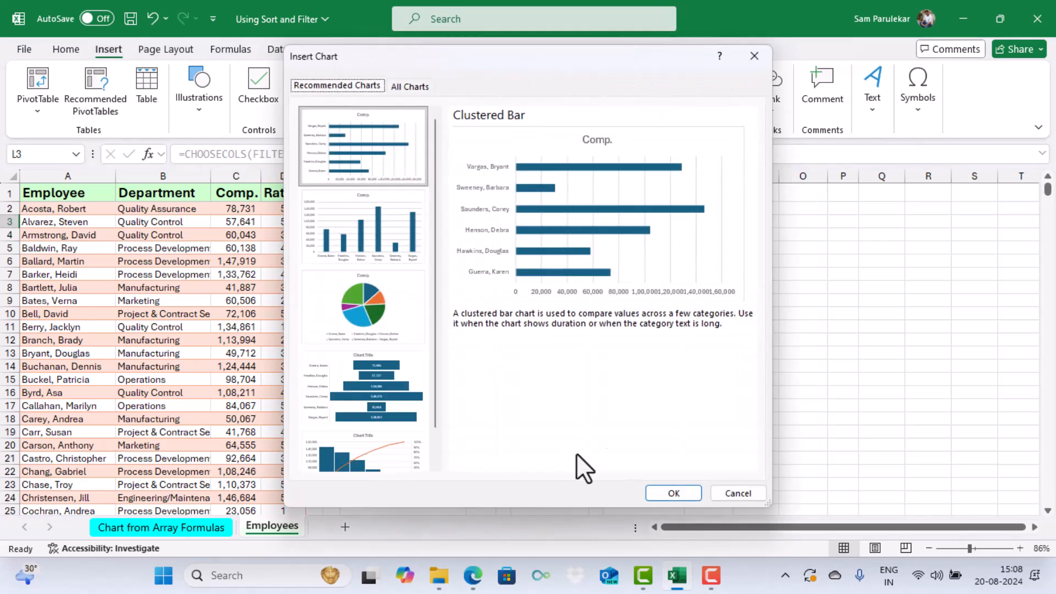
left_click(649, 491)
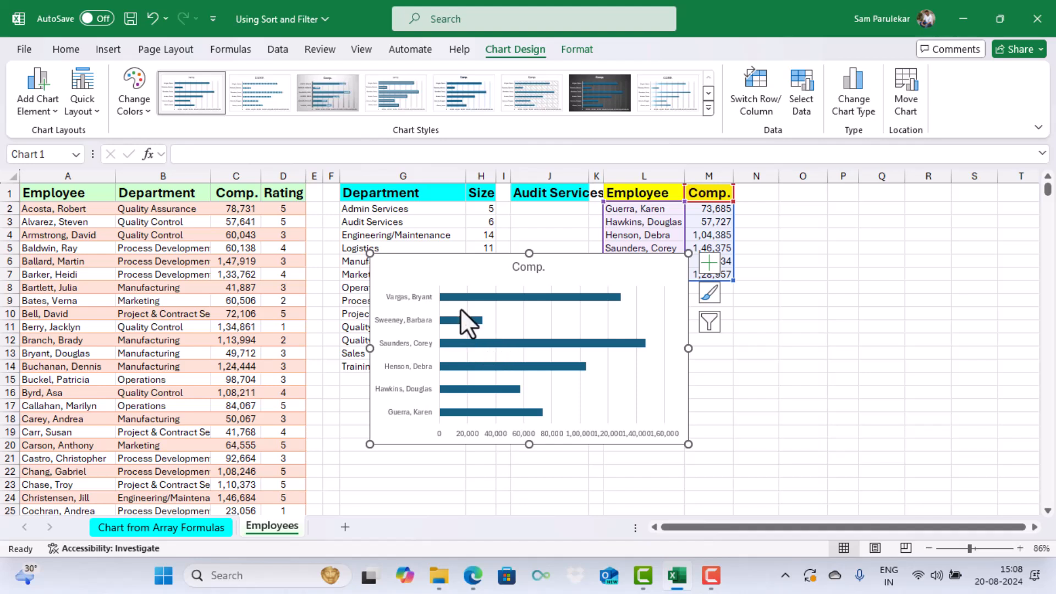
Step: Set the gap width of the chart's compensation bars to 100%
double_click(493, 342)
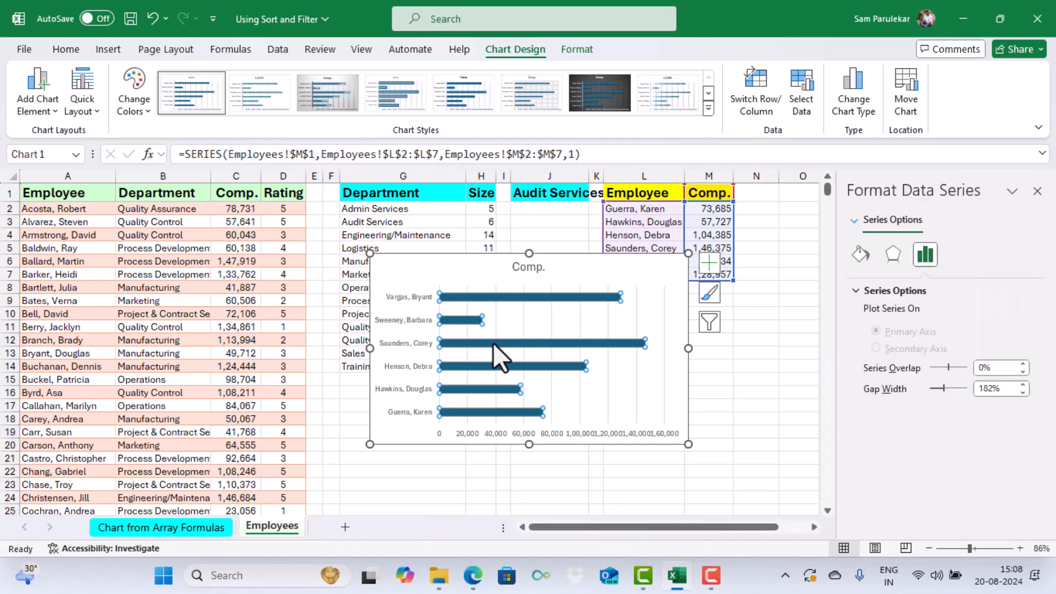
left_click_drag(998, 392, 939, 391)
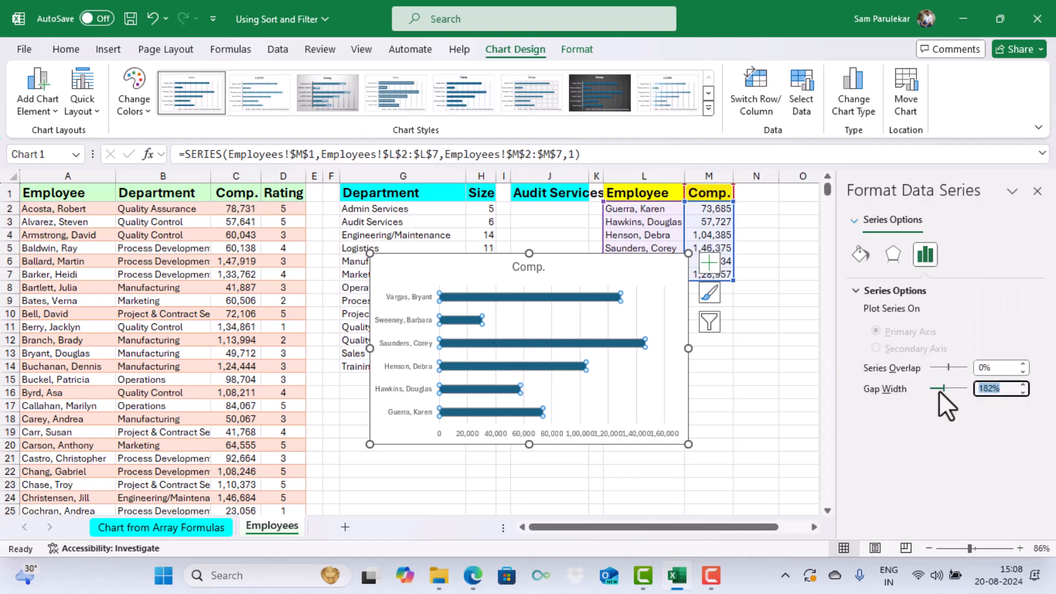
type("100")
key("Return")
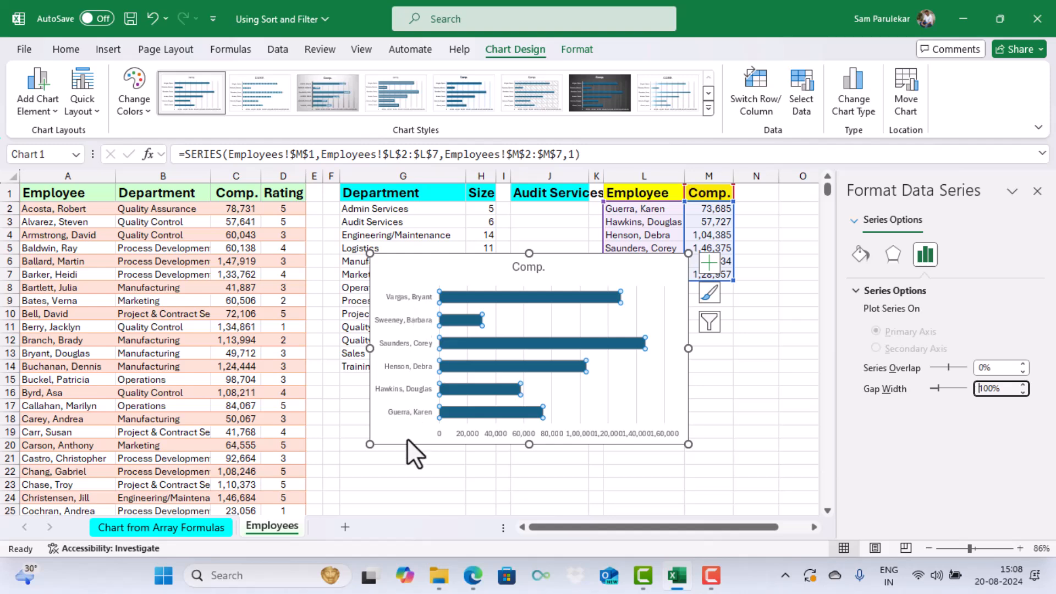
Step: Set the chart's vertical axis of employee names to show its categories in reverse order
left_click(410, 298)
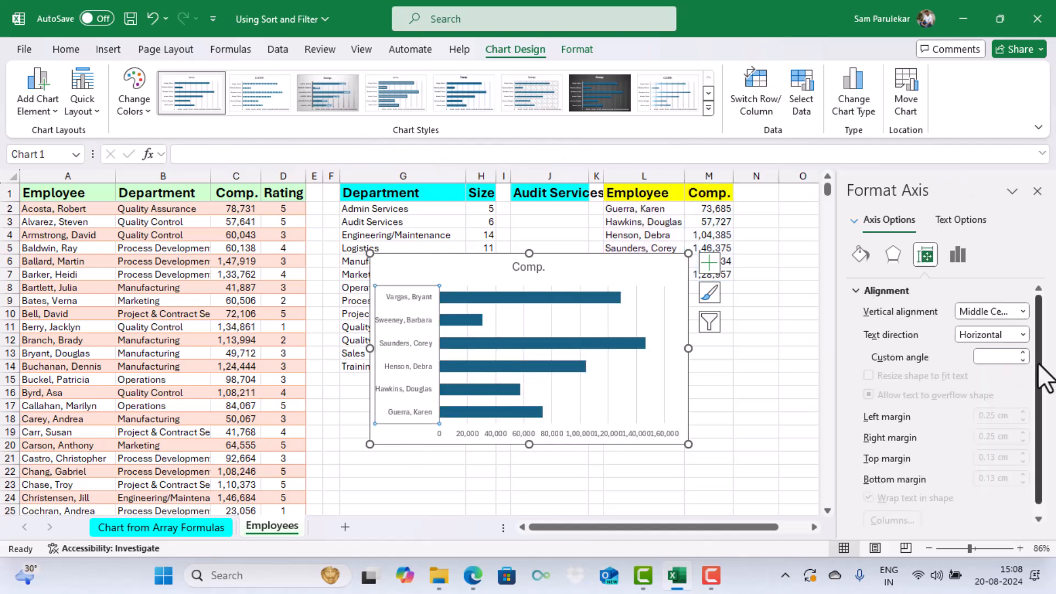
scroll(1044, 374, "down", 1)
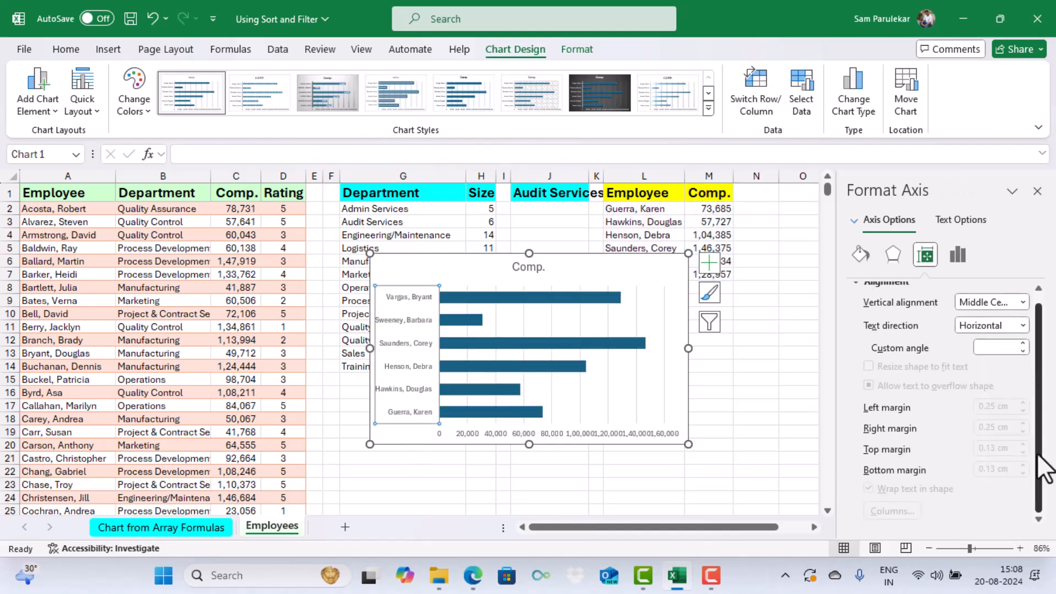
left_click(750, 337)
left_click(401, 302)
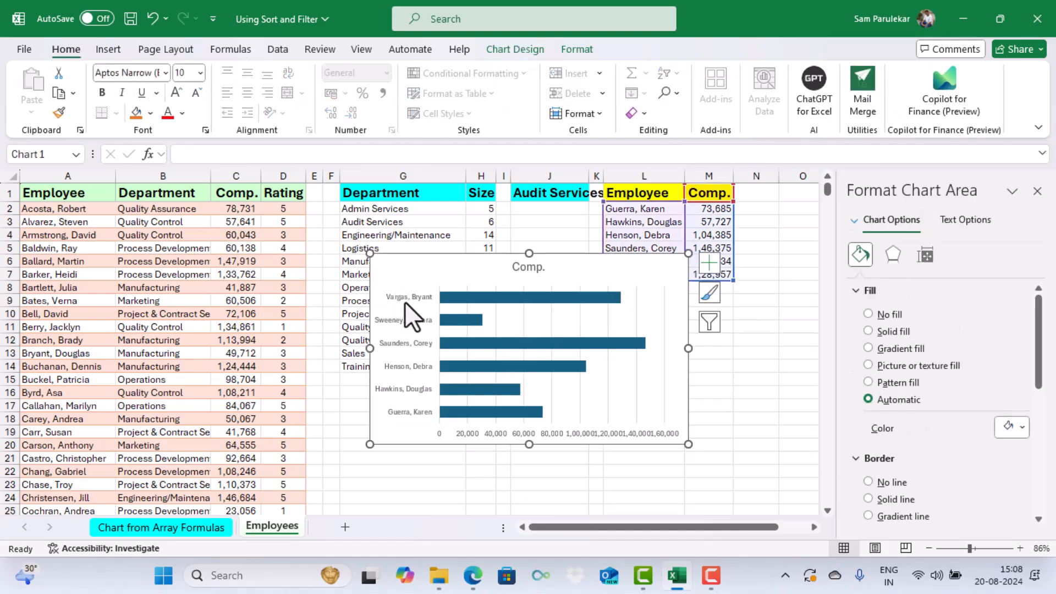
left_click(410, 312)
left_click_drag(1038, 344, 1050, 478)
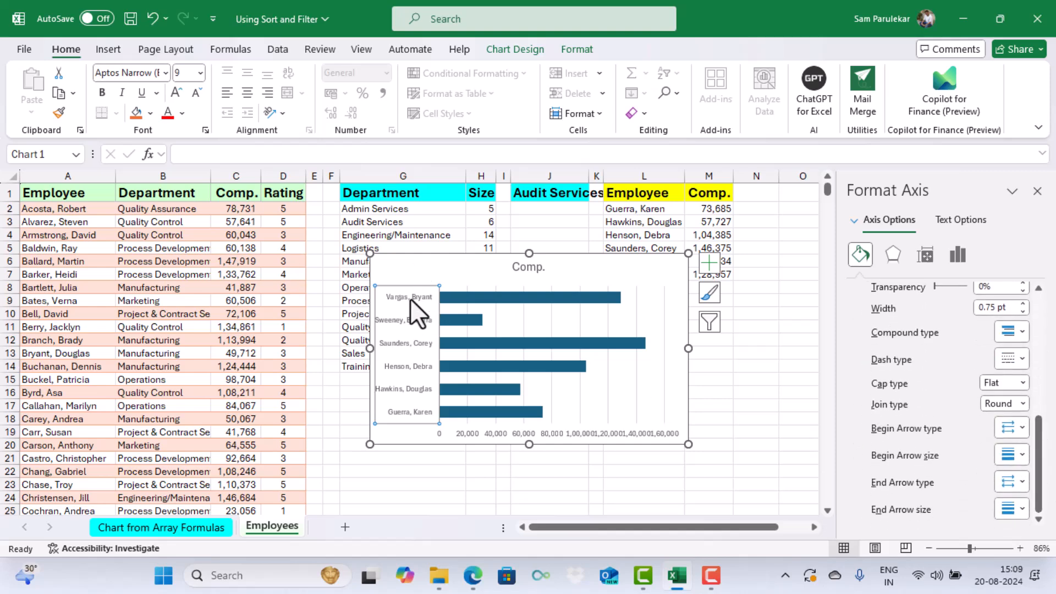
left_click(916, 257)
left_click(958, 254)
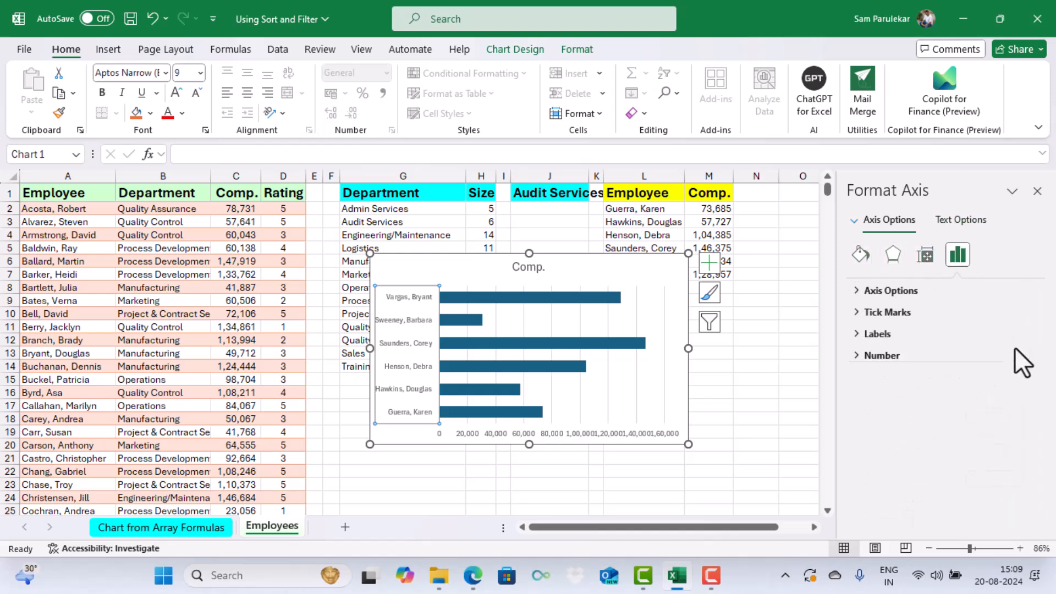
left_click(865, 291)
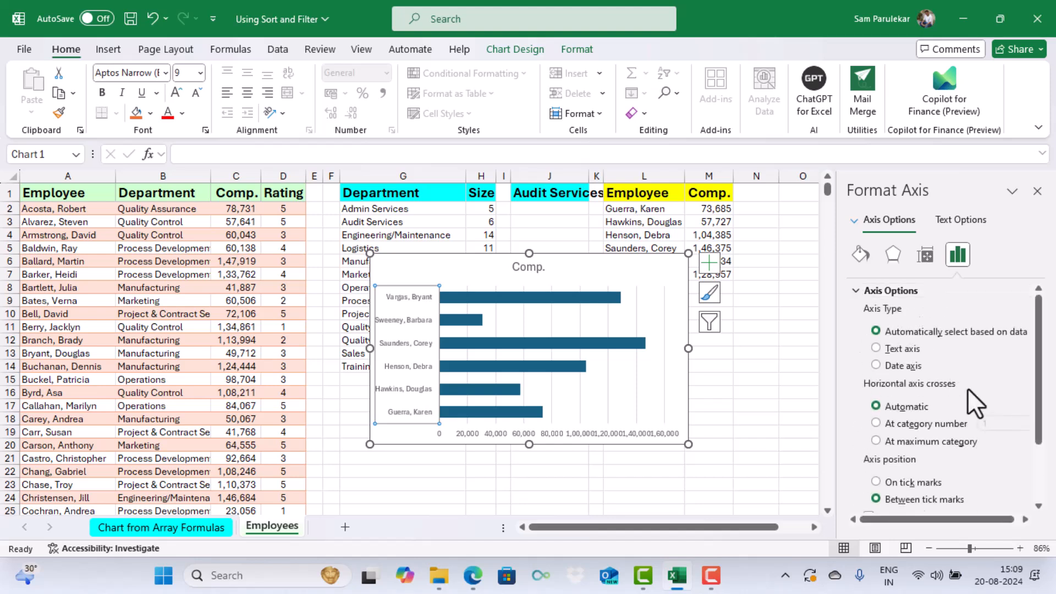
left_click_drag(1040, 373, 1051, 462)
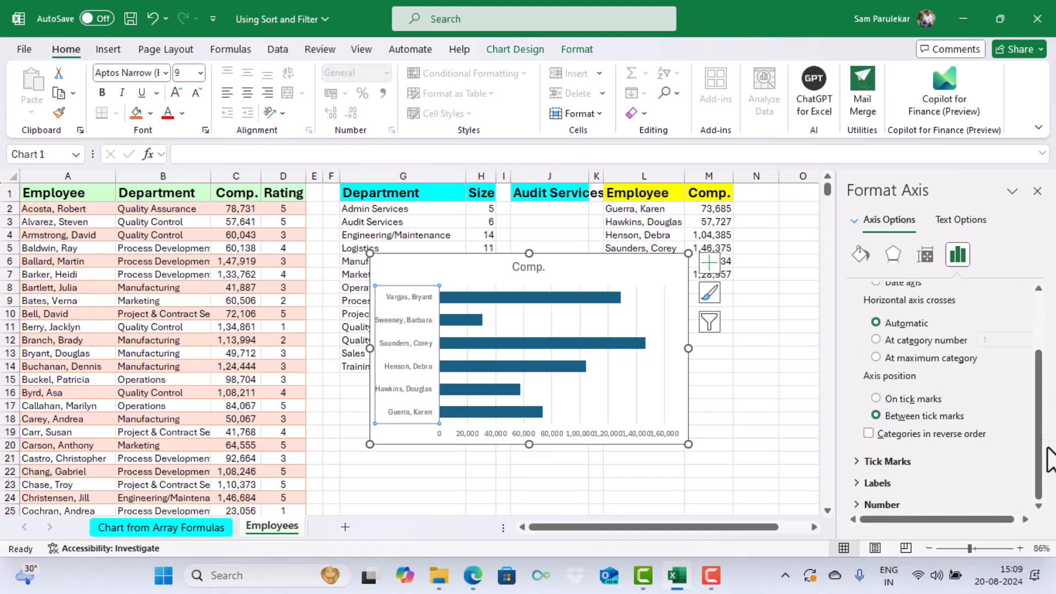
left_click(869, 434)
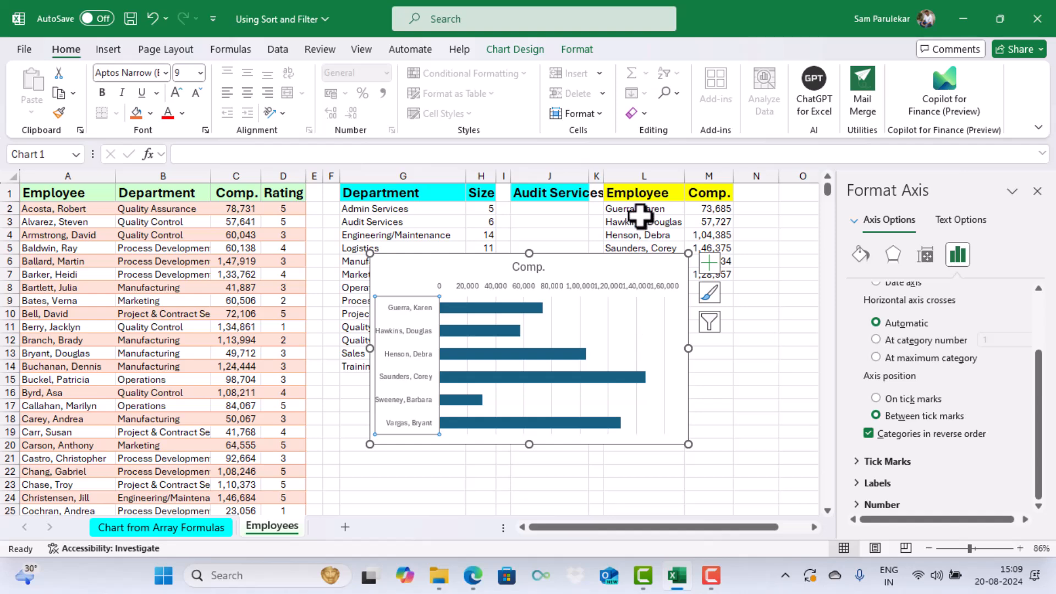
Step: Wrap the L2 formula in SORT, making it =SORT(CHOOSECOLS(FILTER(HR,HR[Department]=J1),1,3))
left_click(640, 218)
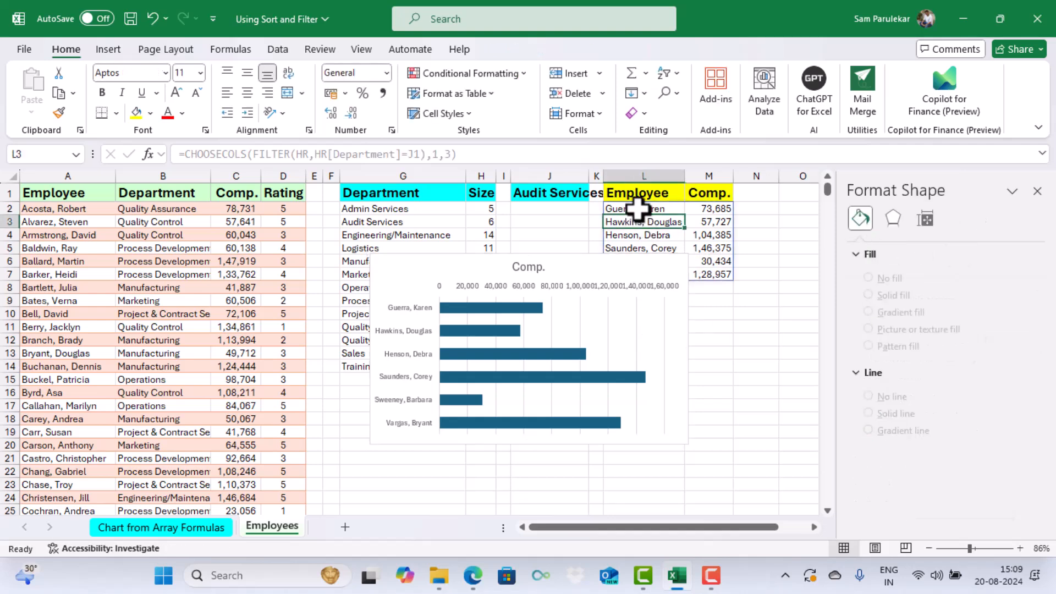
left_click(639, 209)
left_click(186, 154)
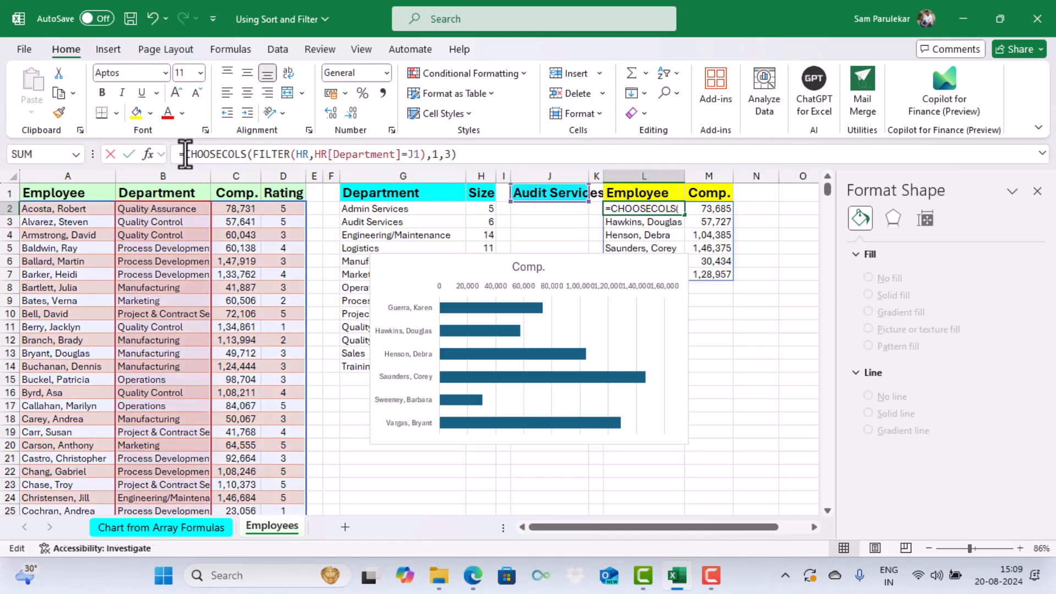
type("sort")
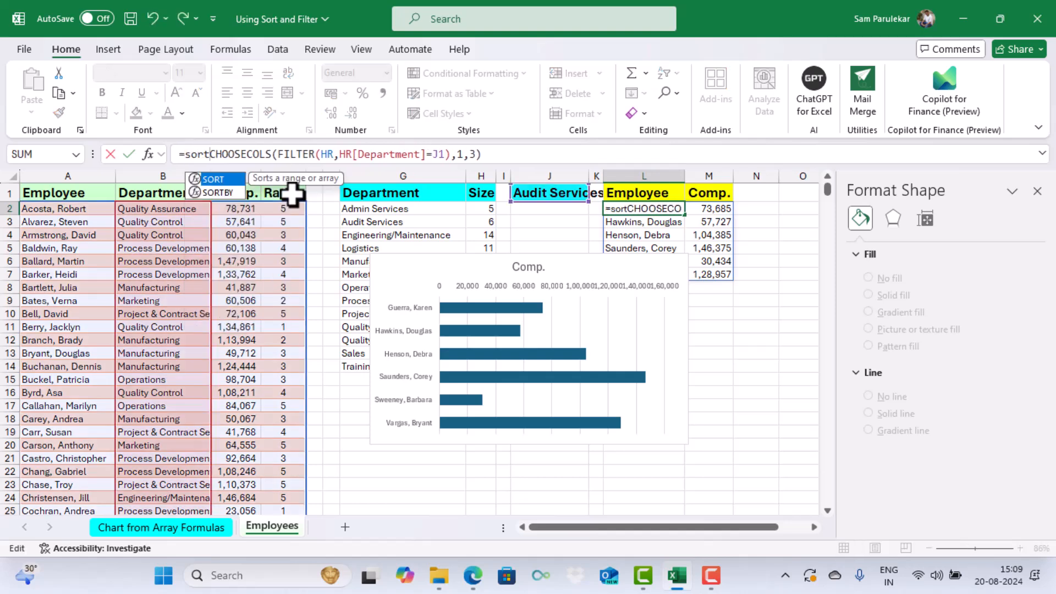
type("(")
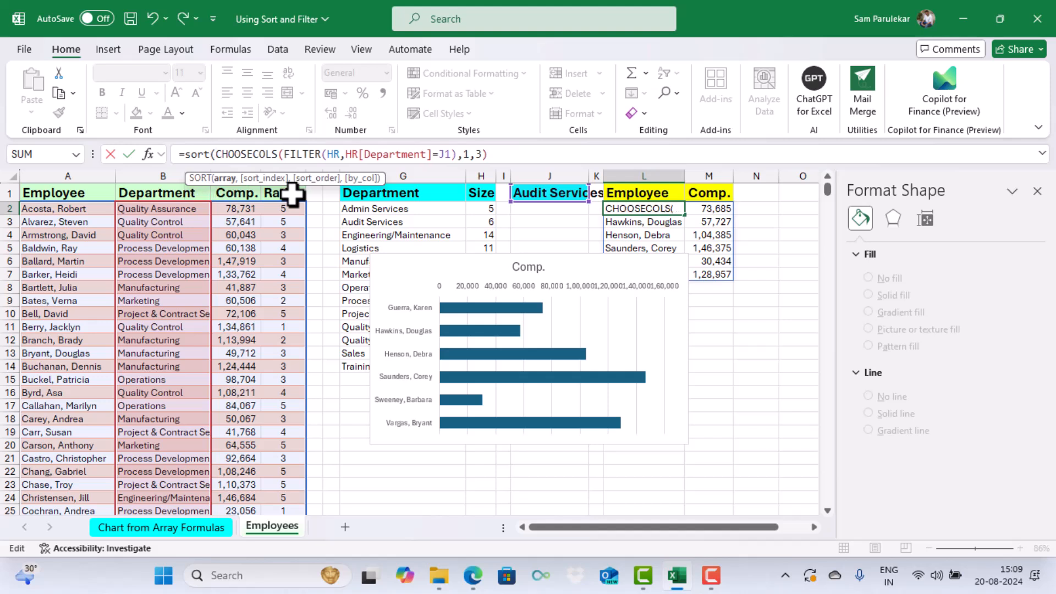
left_click(493, 156)
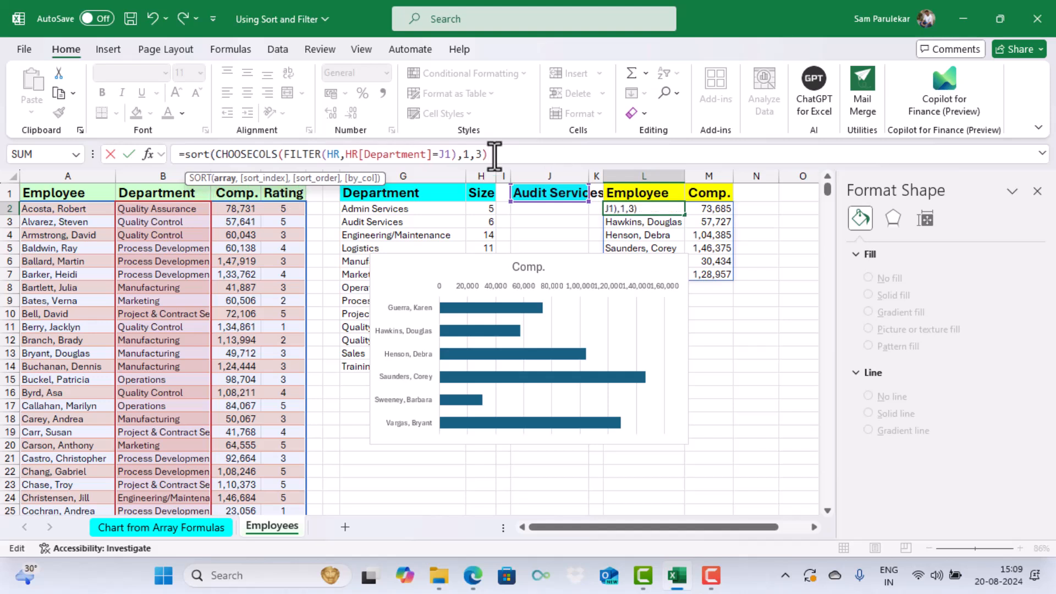
type(")")
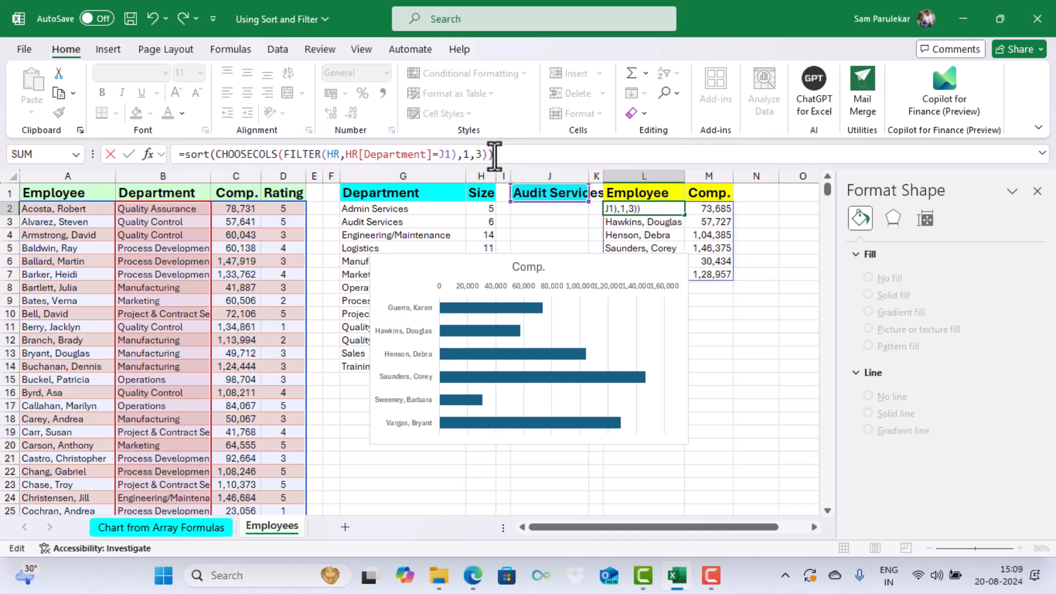
key("Return")
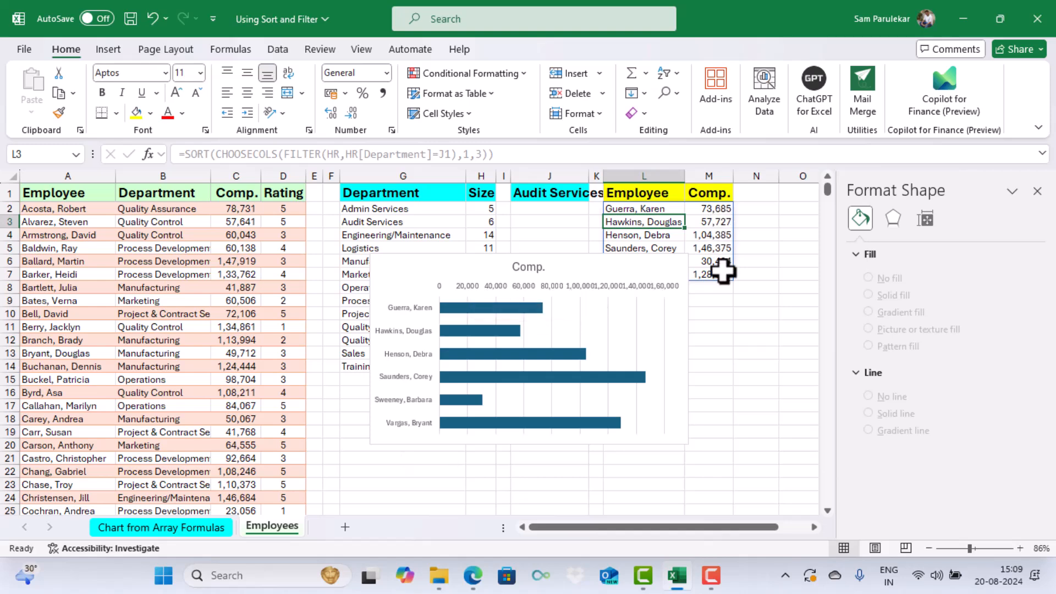
Step: Add sort index 2 and descending order -1 to the SORT in L2 so employees are ranked by compensation
left_click(641, 209)
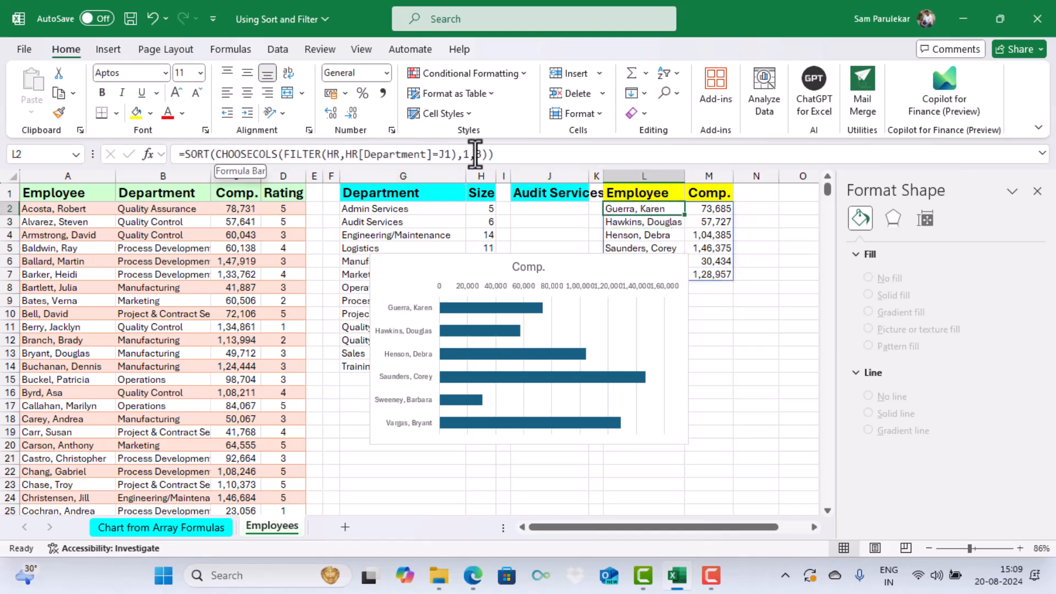
left_click(504, 155)
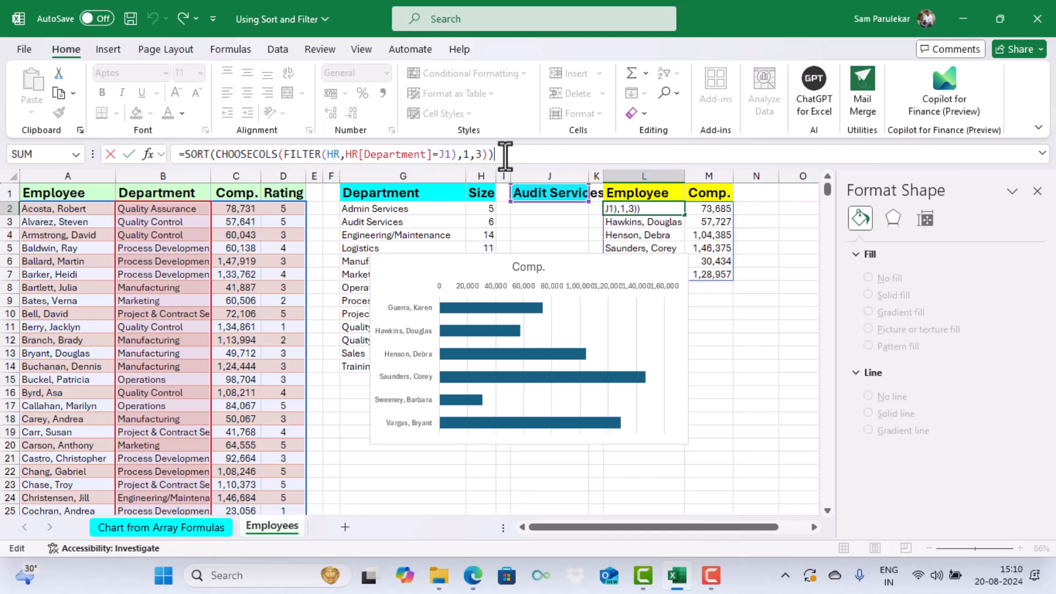
key("BackSpace")
type(",")
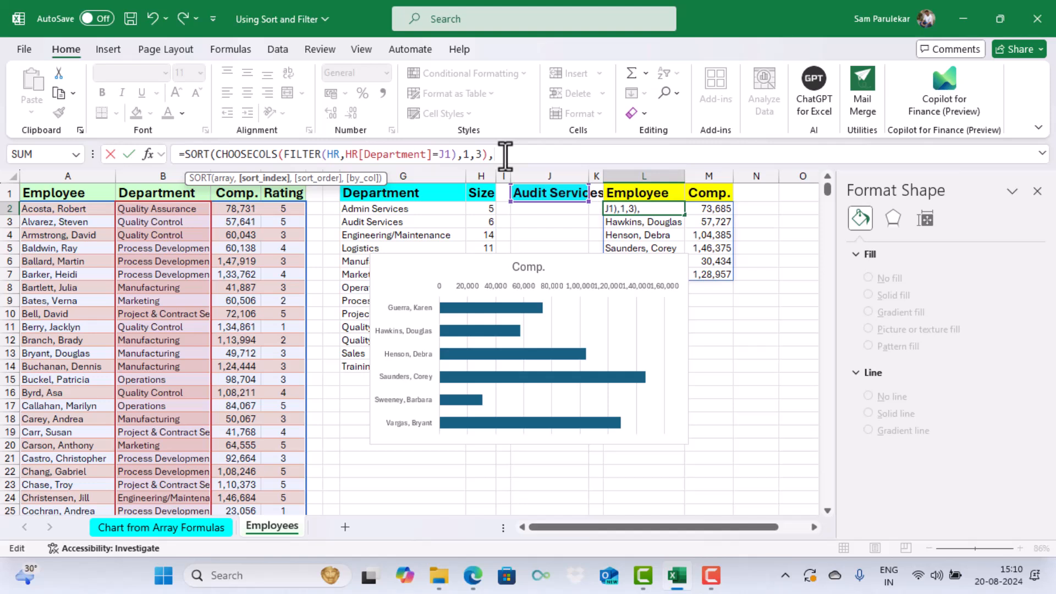
type("2,-1")
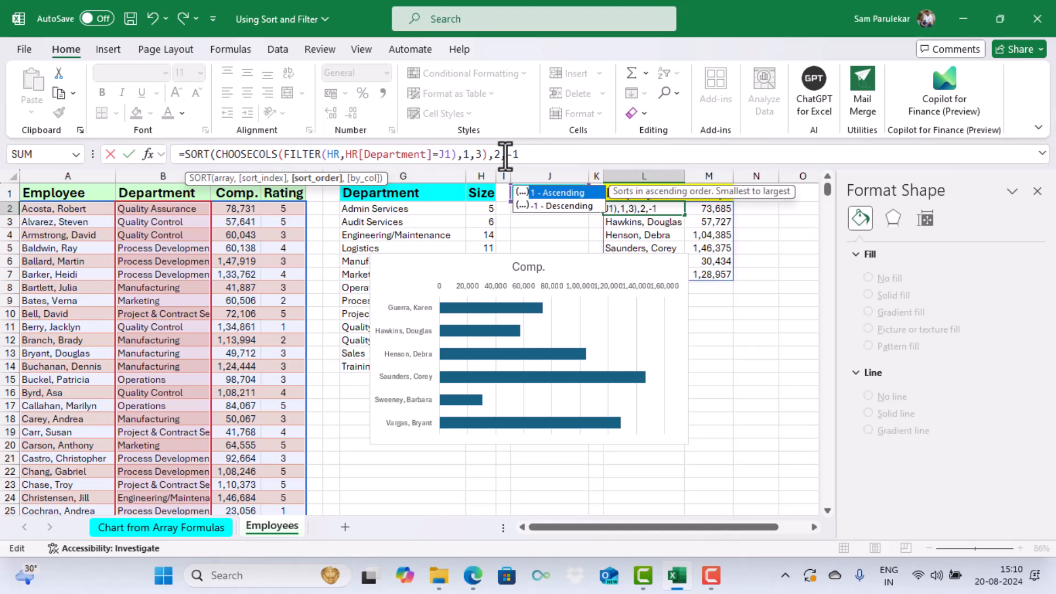
type(")")
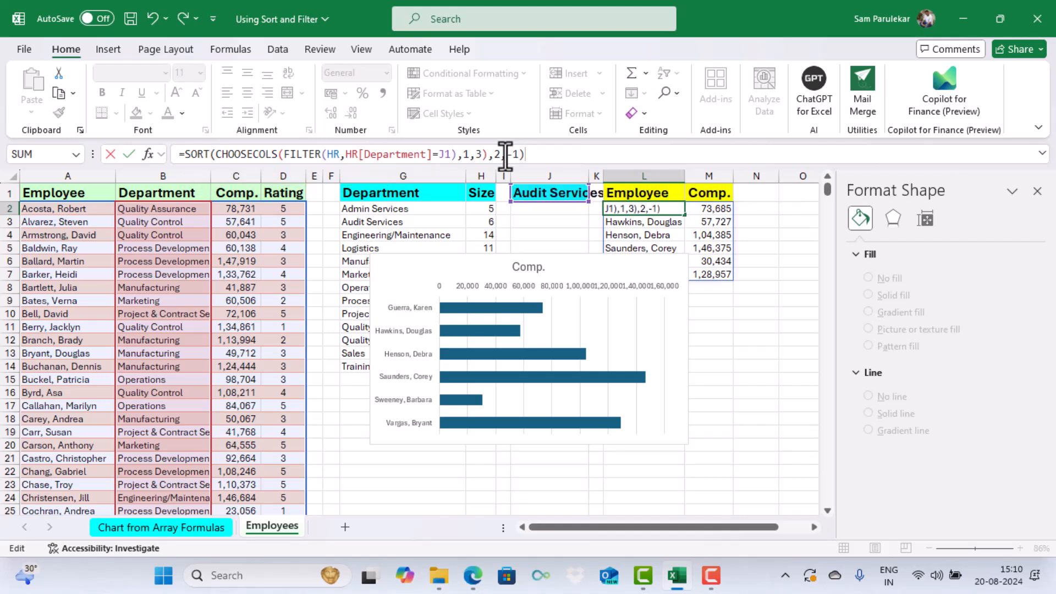
key("Return")
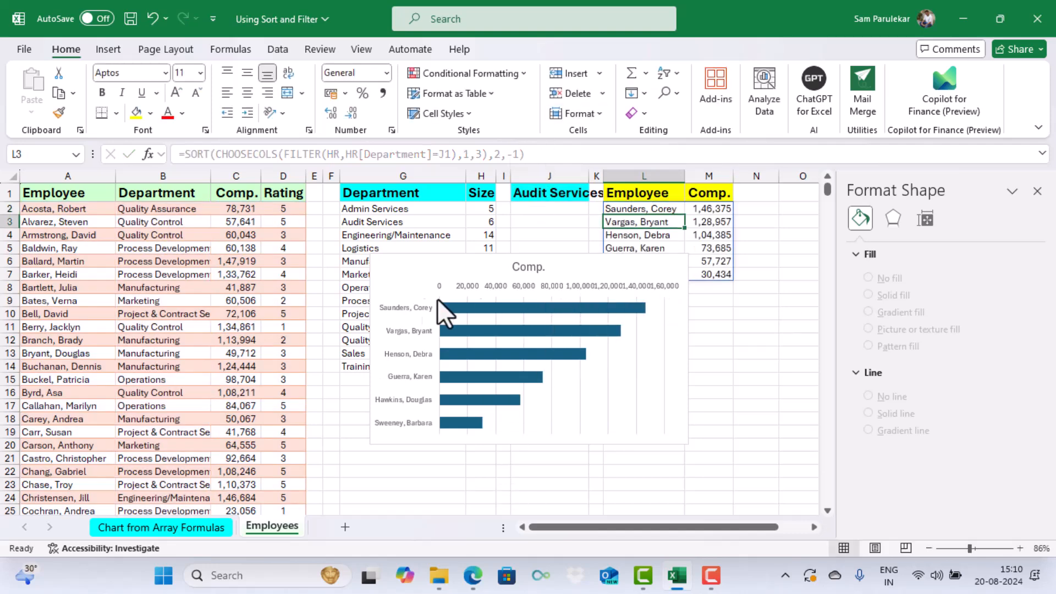
Step: Close the shape formatting options and move the chart beside the Employee and Comp. list so it starts at column N
left_click(1038, 192)
left_click_drag(559, 262, 923, 221)
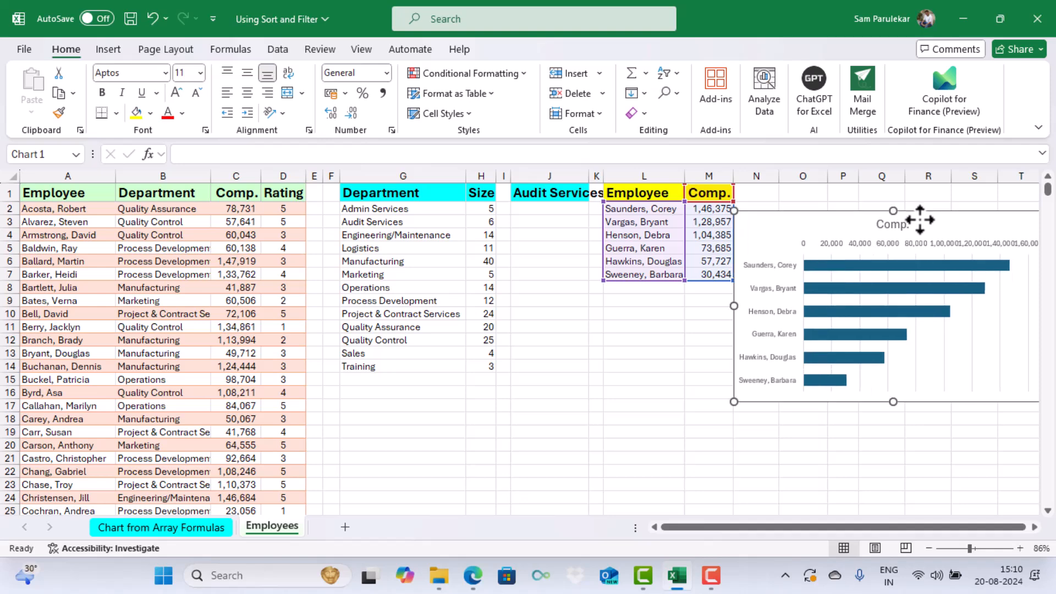
Step: Link the chart title to the selected department with the formula =Employees!$J$1
left_click(890, 226)
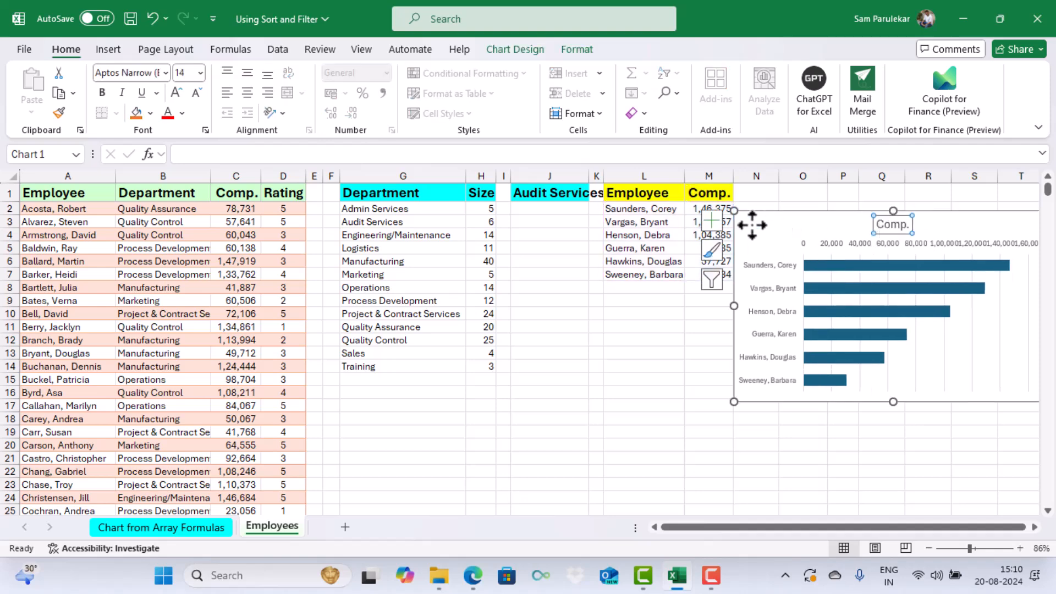
left_click(194, 153)
type("=")
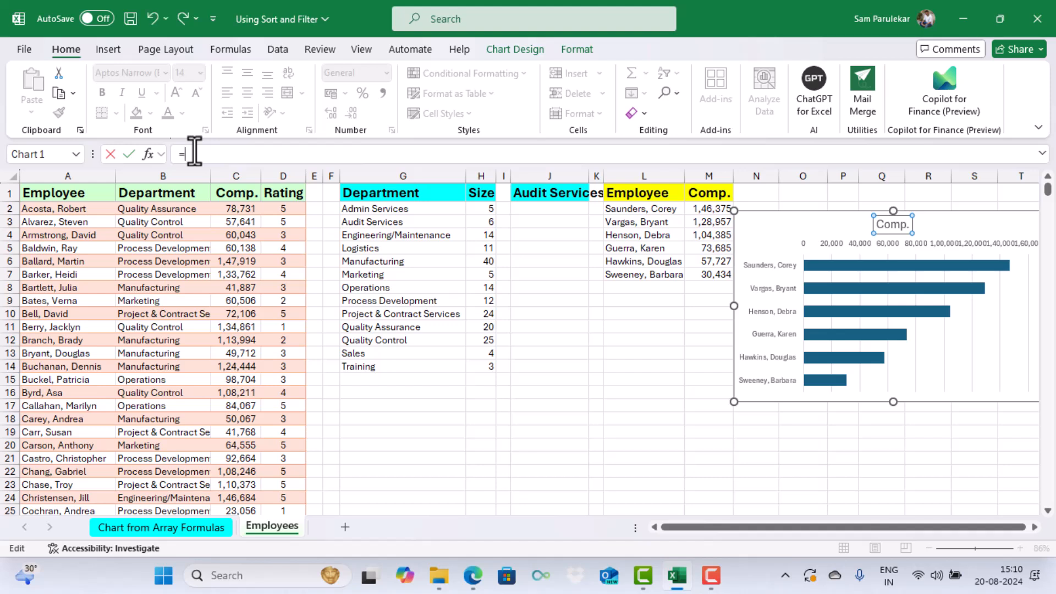
left_click(547, 194)
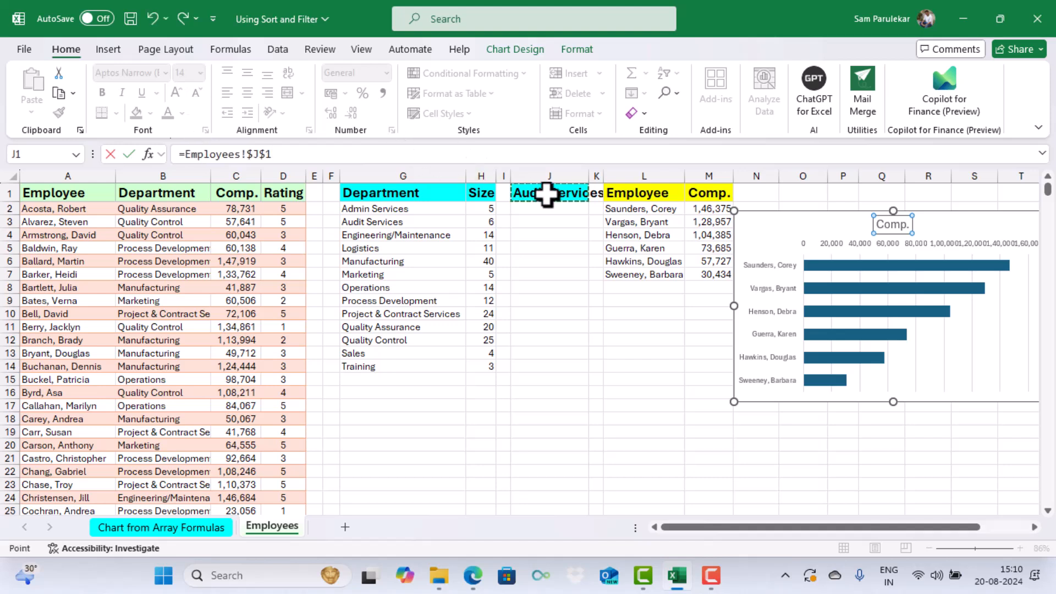
key("Return")
Step: Test the linked list and chart by setting the department in J1 to Sales, followed by Training
left_click(553, 196)
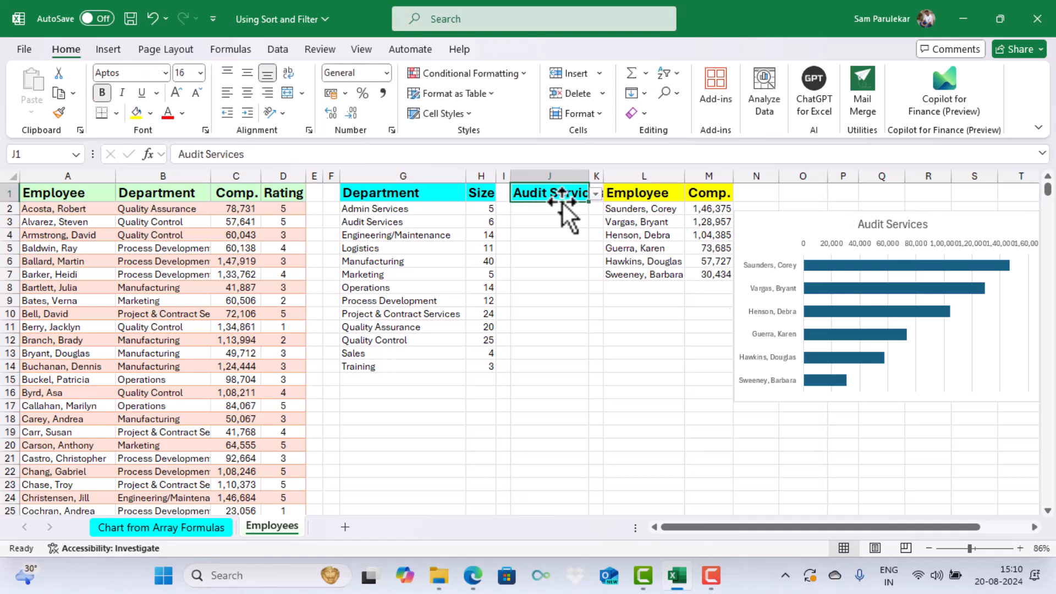
left_click(596, 194)
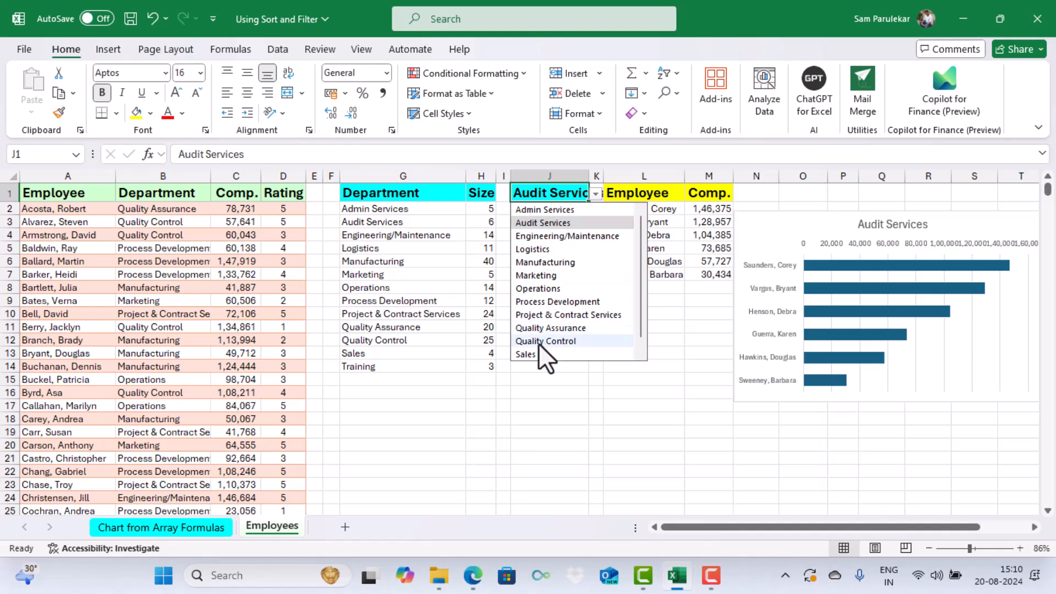
left_click(531, 354)
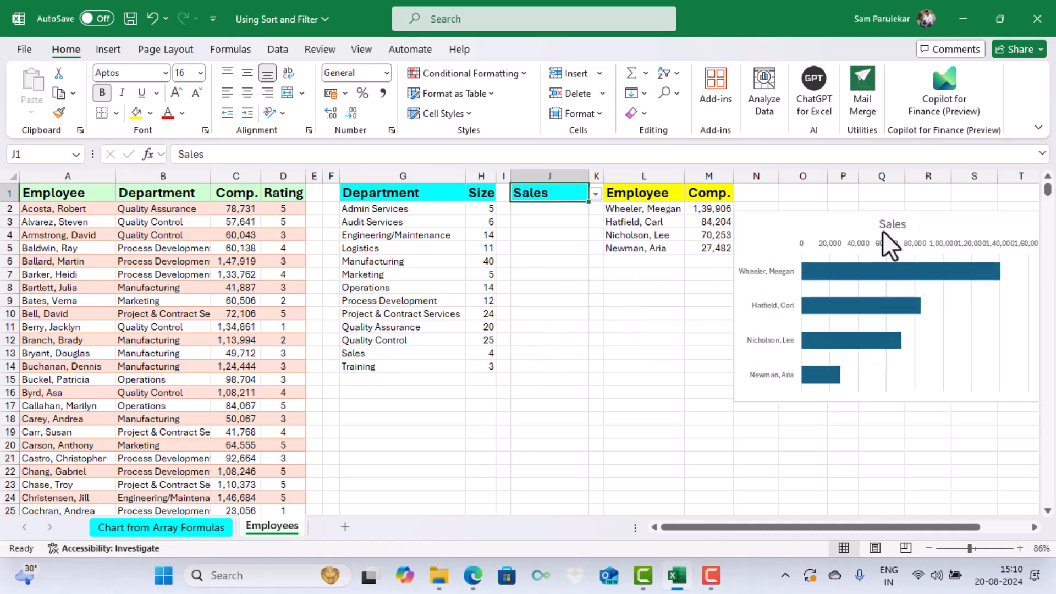
left_click(595, 194)
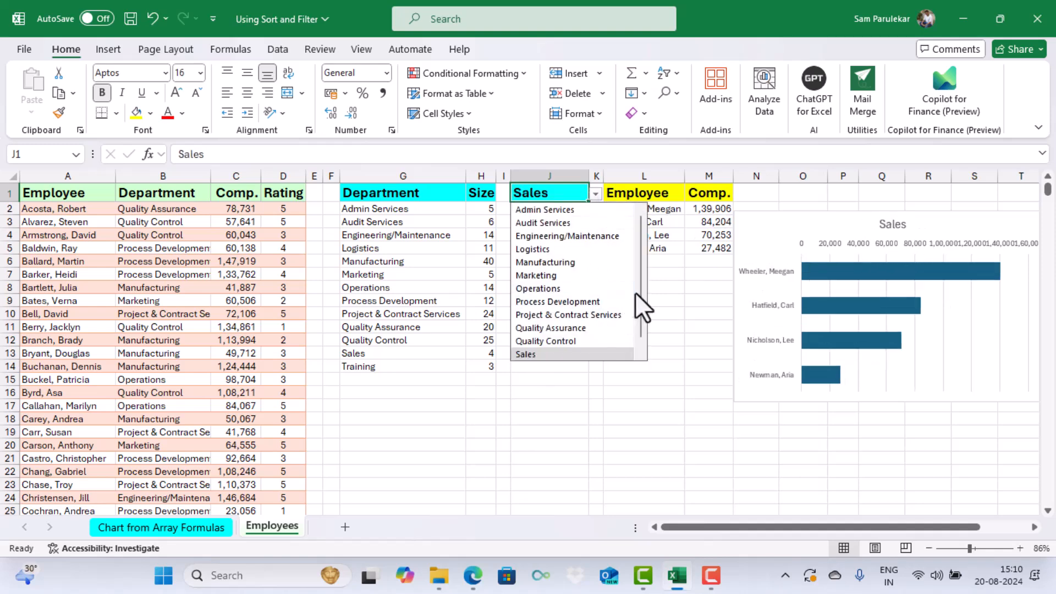
scroll(638, 307, "down", 1)
left_click(526, 353)
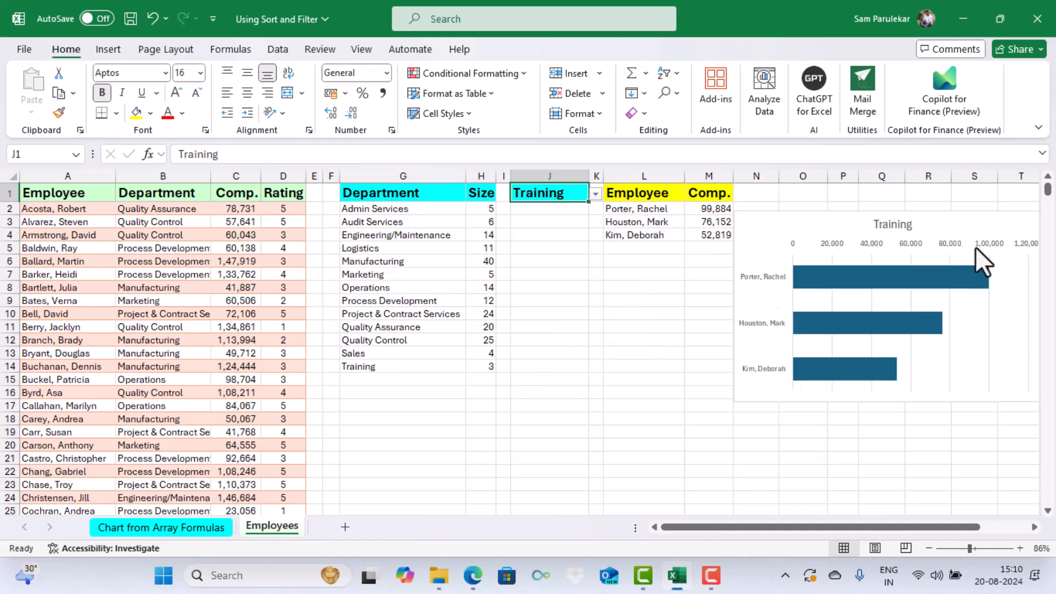